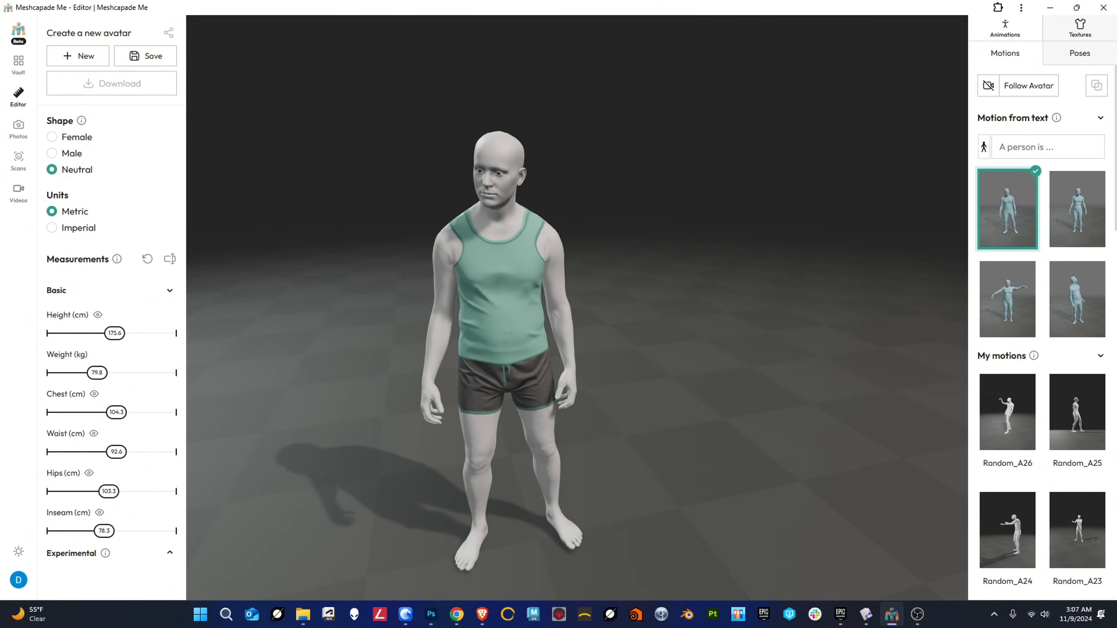
Step: Collapse the My motions section and apply the second Motion from text preset, the arm-raising motion, to the avatar
left_click(1101, 118)
left_click(1101, 145)
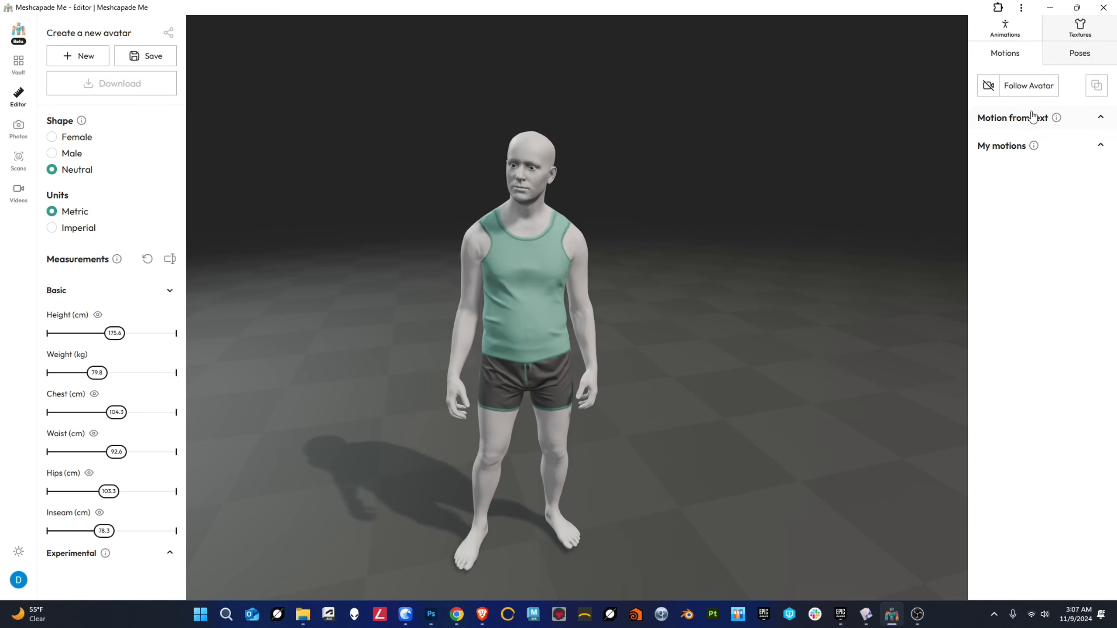
left_click(1085, 118)
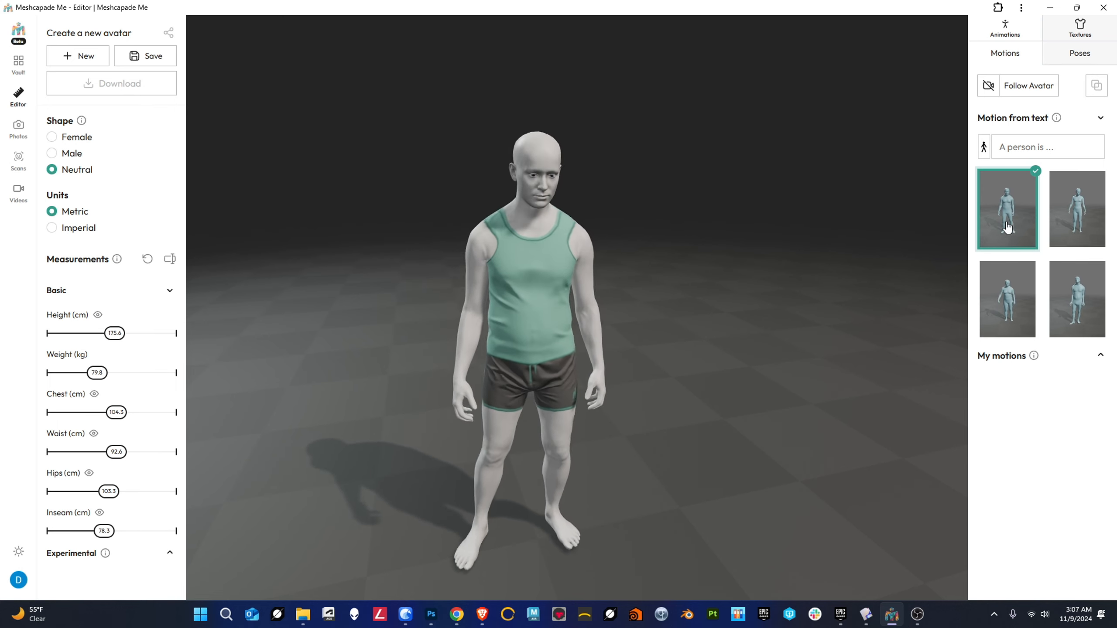
left_click(1060, 220)
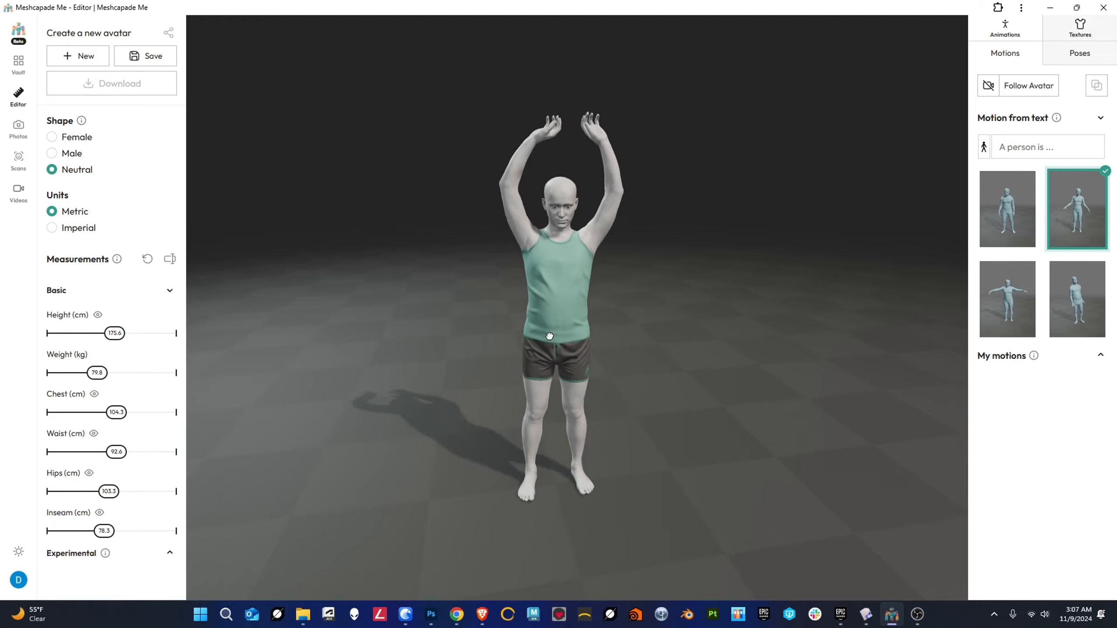
Step: Examine how the avatar's left shoulder, armpit and tank top deform up close and from a distance during the arm-raising motion
left_click_drag(532, 332, 674, 298)
scroll(679, 298, "up", 10)
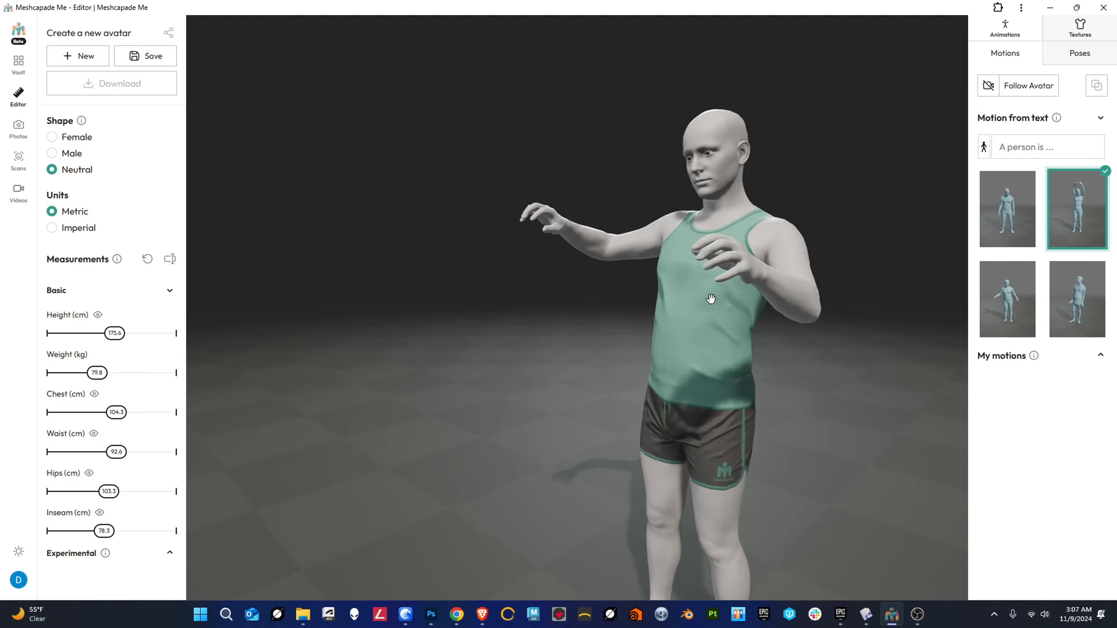
right_click_drag(741, 267, 575, 306)
scroll(701, 269, "up", 5)
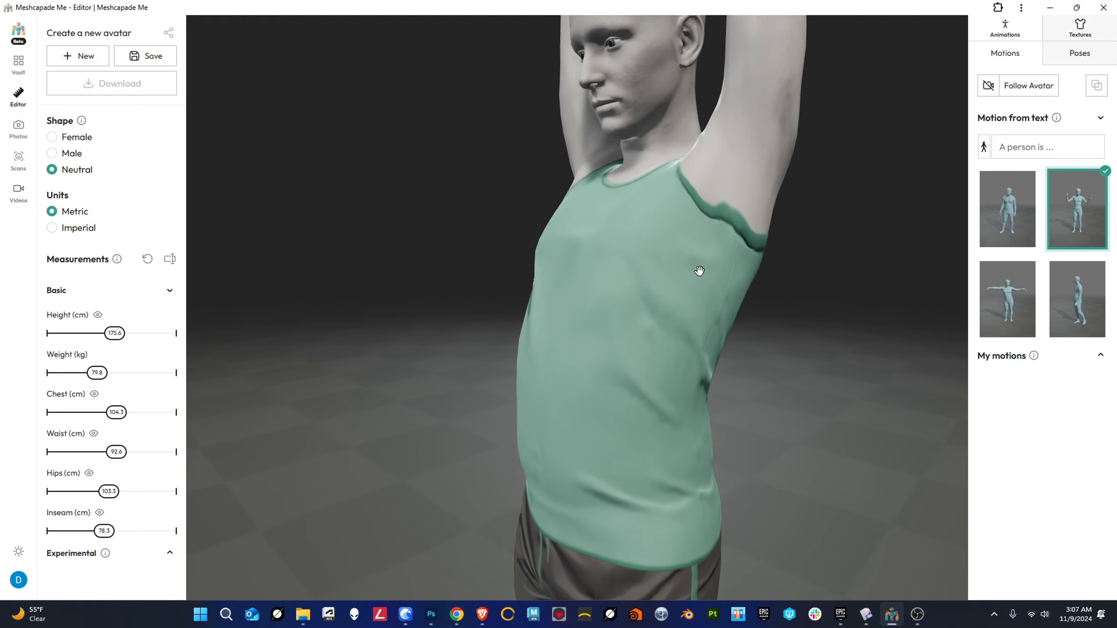
right_click_drag(712, 399, 391, 502)
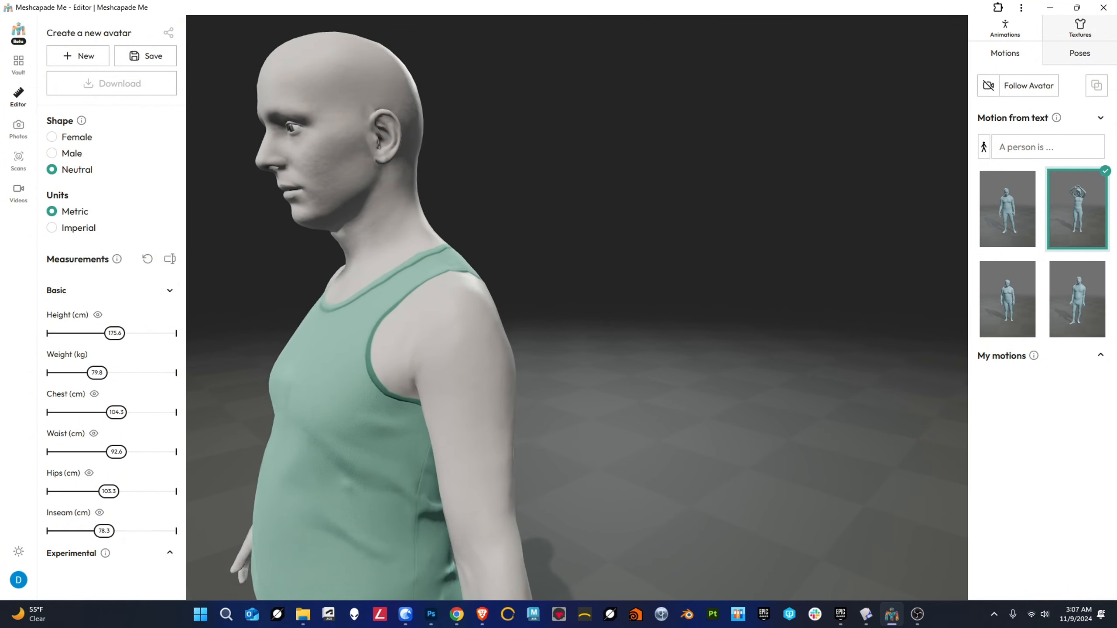
scroll(436, 426, "up", 3)
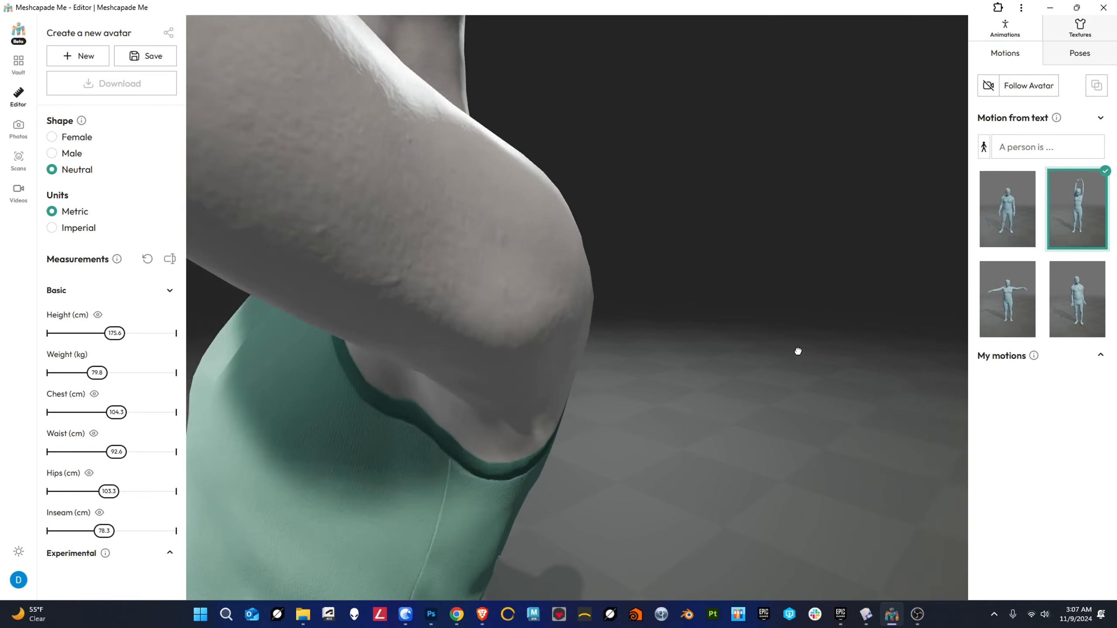
left_click_drag(798, 352, 836, 304)
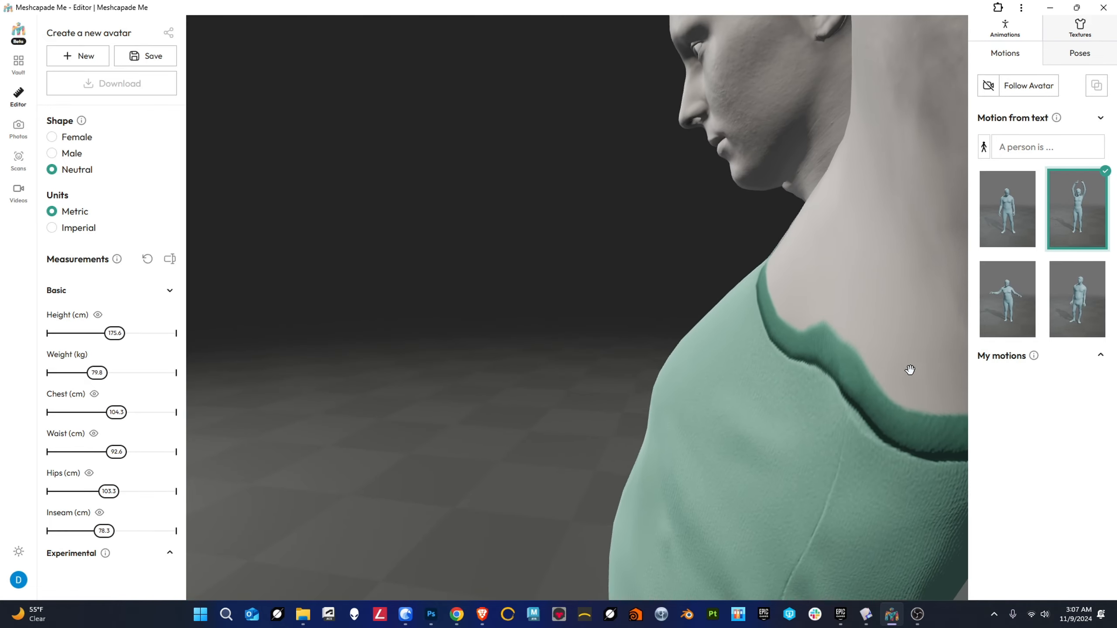
scroll(780, 175, "down", 4)
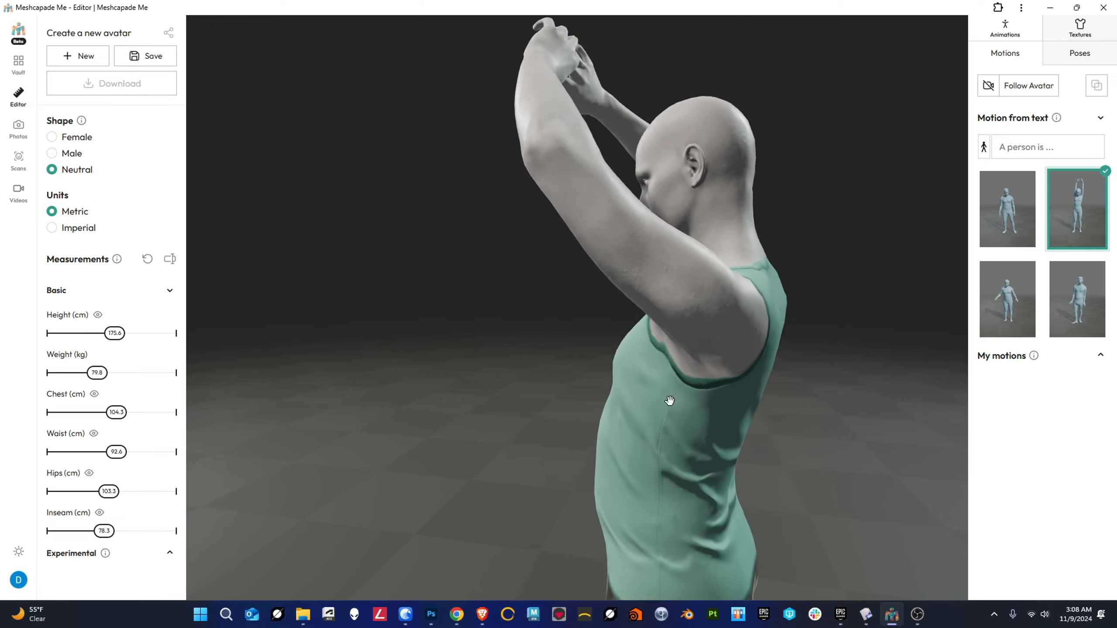
scroll(669, 401, "down", 8)
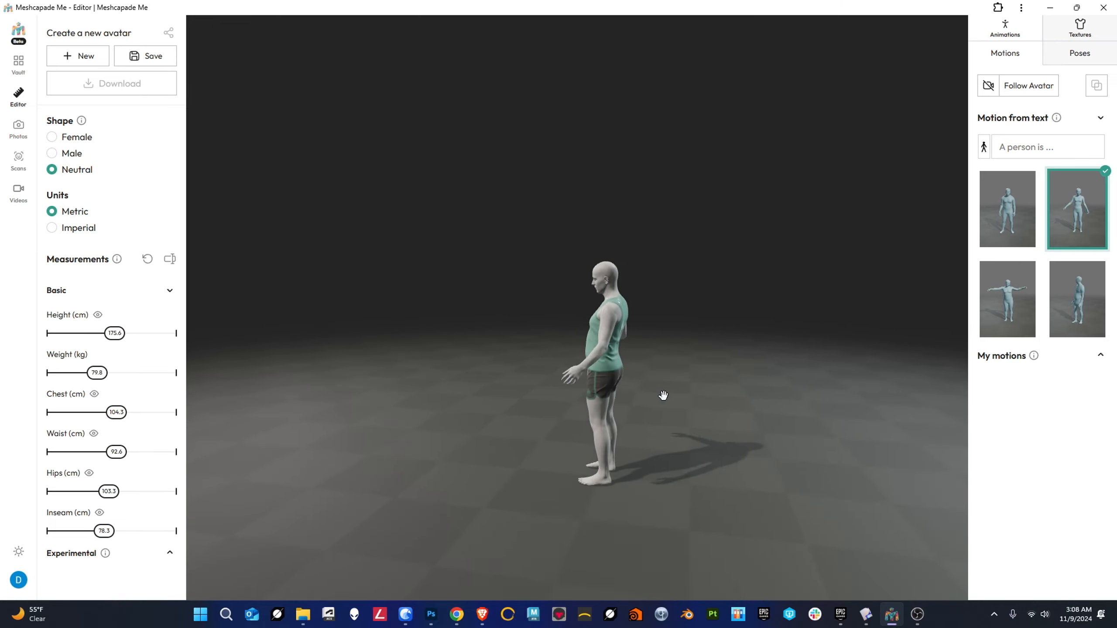
left_click_drag(661, 349, 777, 341)
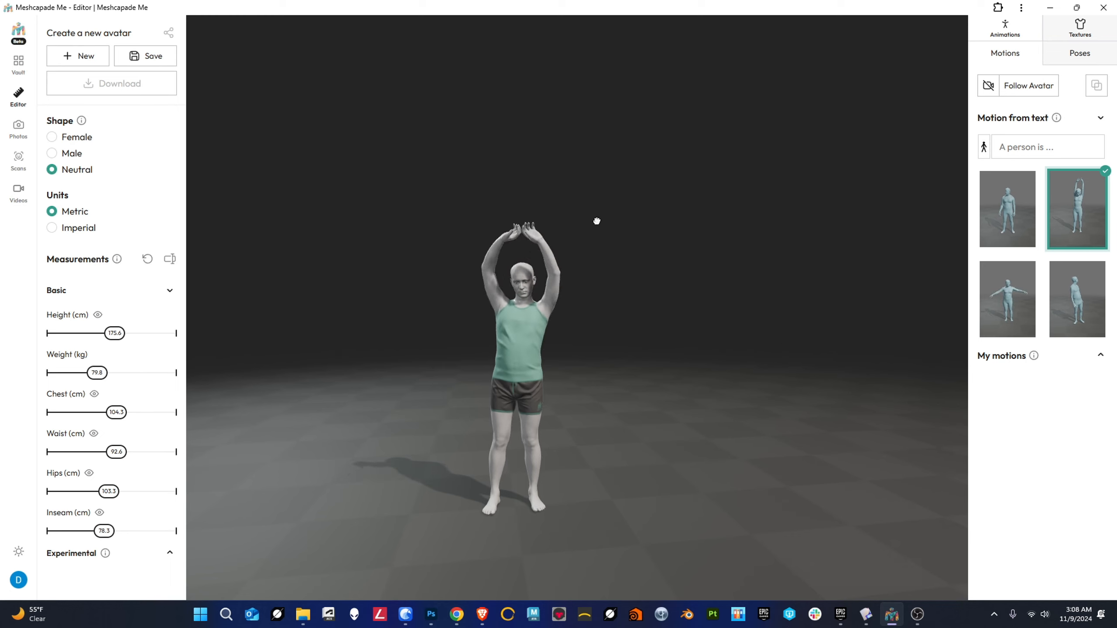
left_click_drag(597, 220, 492, 375)
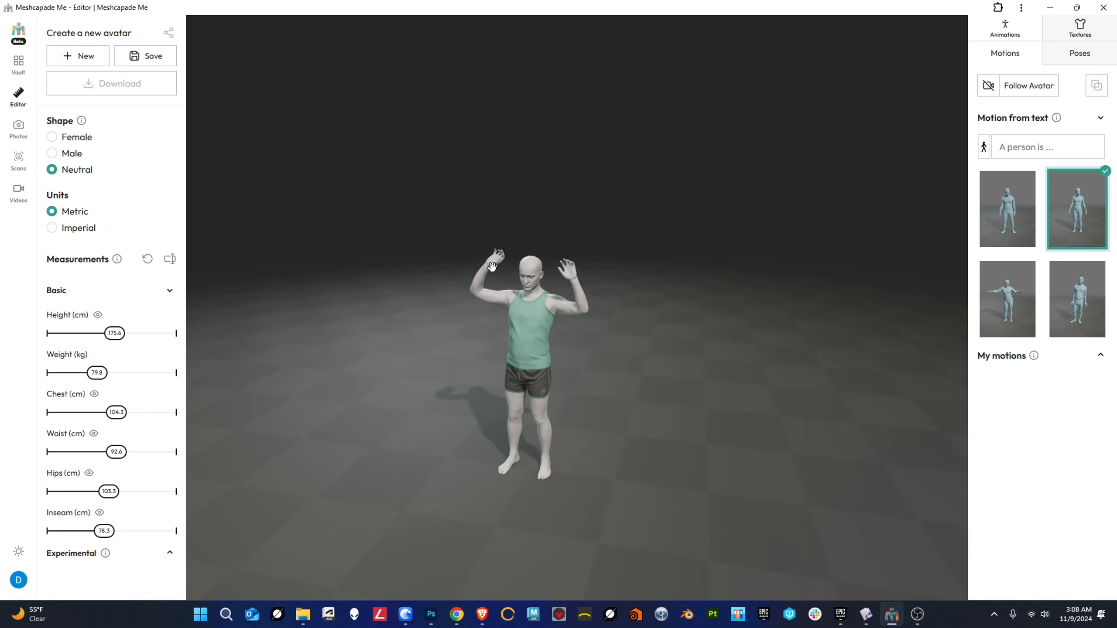
Step: Examine the avatar's right armpit and shirt up close, and its full-body arm-raising motion from several angles
left_click_drag(649, 290, 529, 306)
scroll(529, 305, "up", 3)
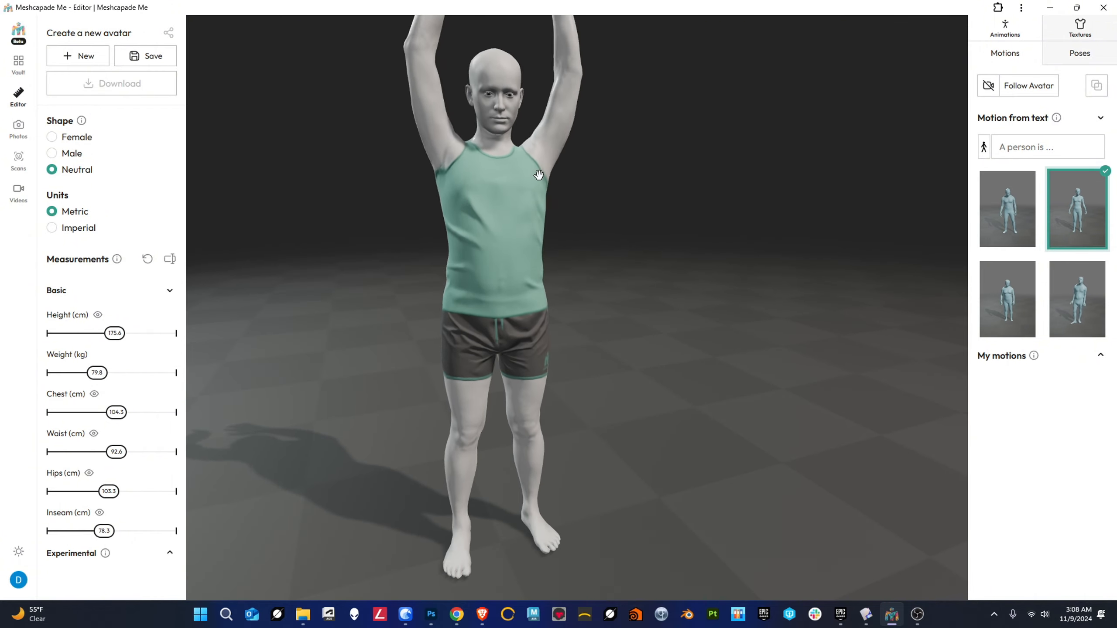
scroll(533, 158, "up", 5)
left_click_drag(532, 158, 838, 422)
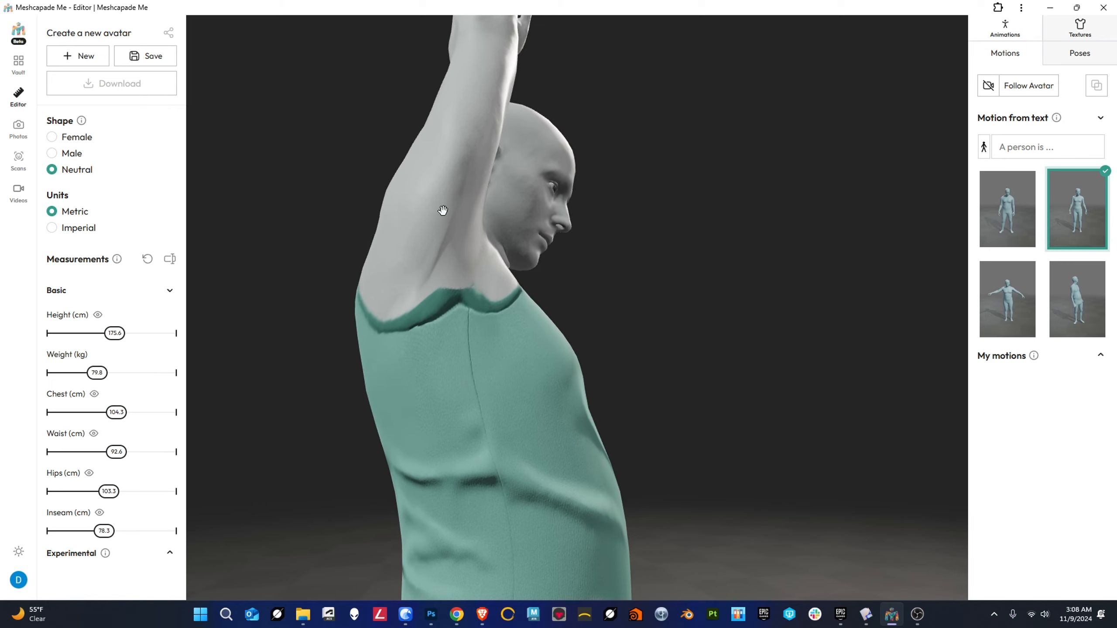
left_click_drag(567, 369, 496, 430)
scroll(497, 435, "down", 5)
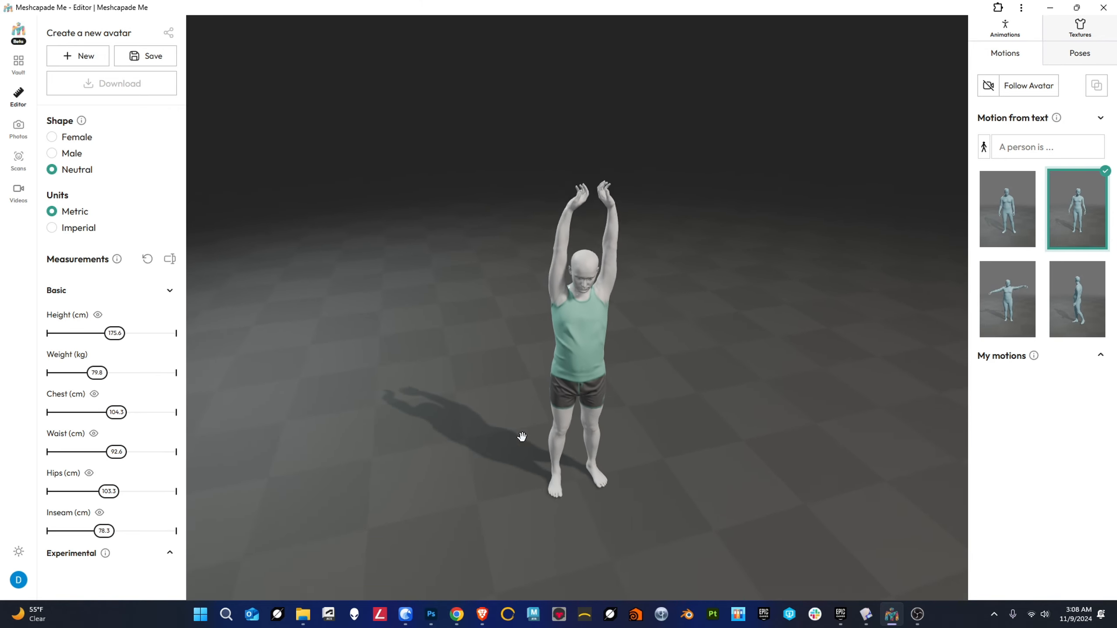
scroll(528, 443, "down", 2)
left_click_drag(591, 325, 704, 321)
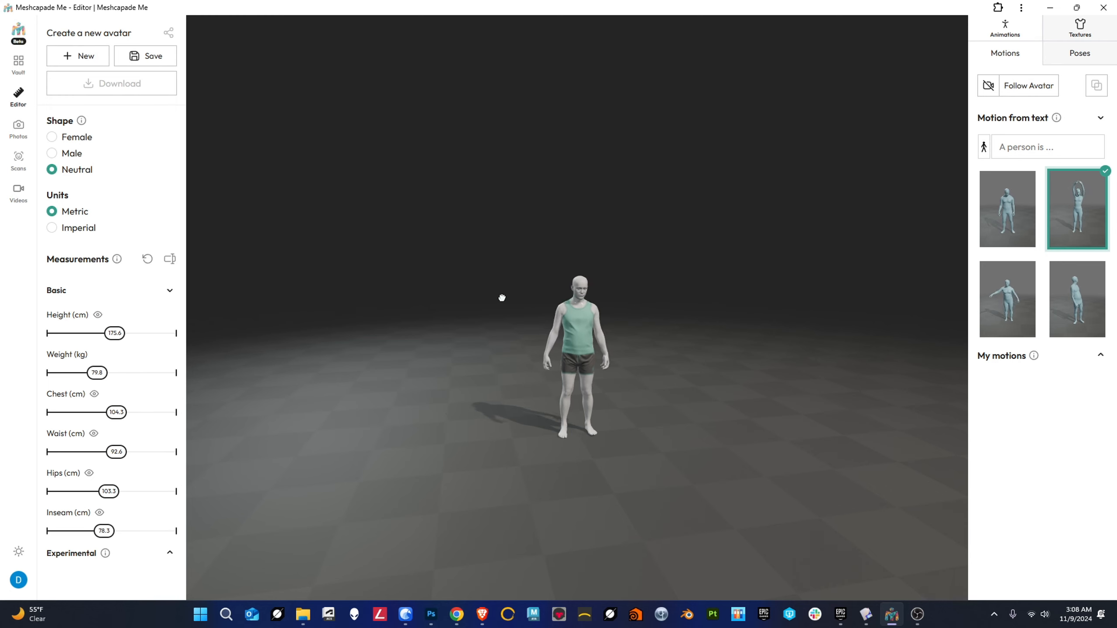
left_click_drag(502, 298, 412, 292)
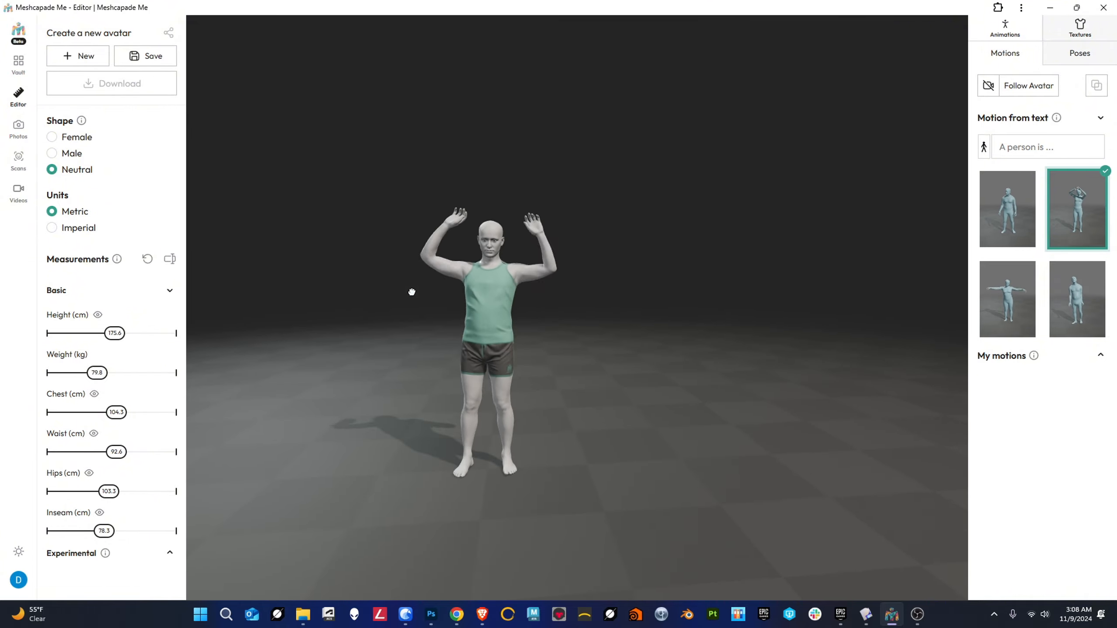
left_click_drag(501, 313, 616, 290)
right_click_drag(616, 357, 661, 277)
right_click_drag(572, 355, 548, 433)
left_click_drag(630, 372, 605, 384)
right_click_drag(605, 384, 569, 334)
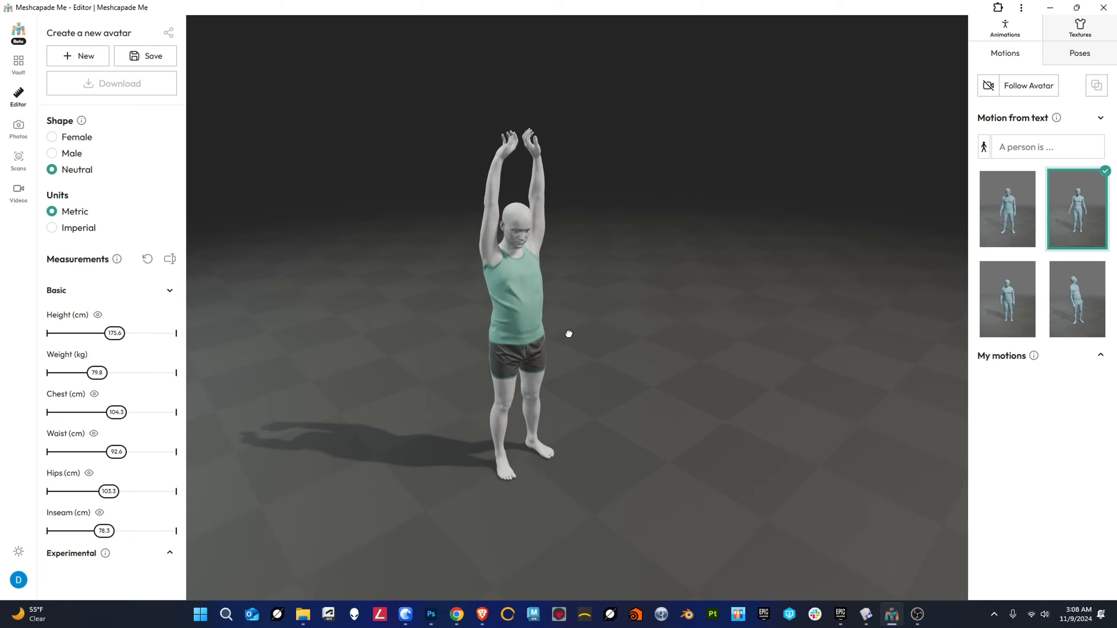
Step: Browse the saved avatars in the Vault and open the preview of glimmering-canary-undergrowth
left_click(19, 61)
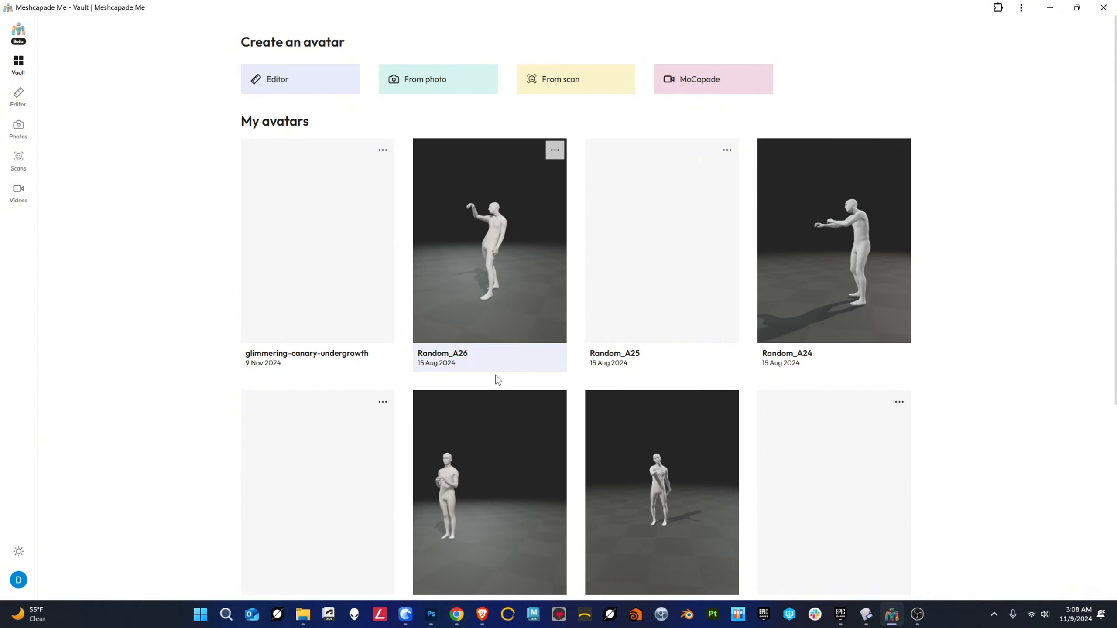
scroll(496, 378, "down", 5)
scroll(470, 350, "up", 5)
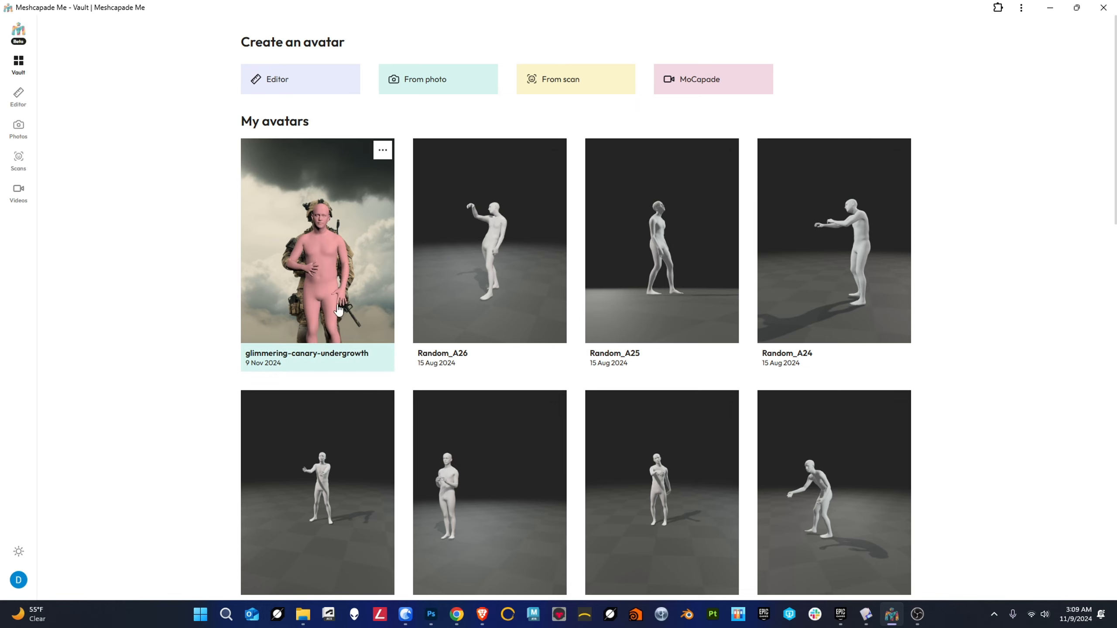
left_click(311, 277)
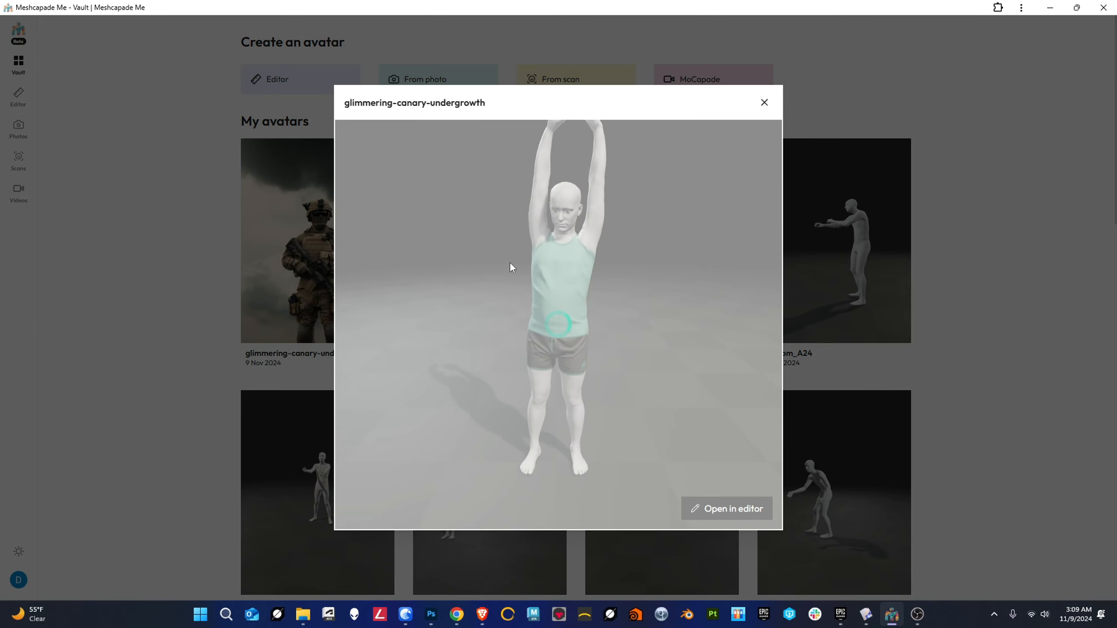
Step: Examine the previewed avatar's full-body pose from the front, back and both sides
left_click_drag(487, 344, 555, 322)
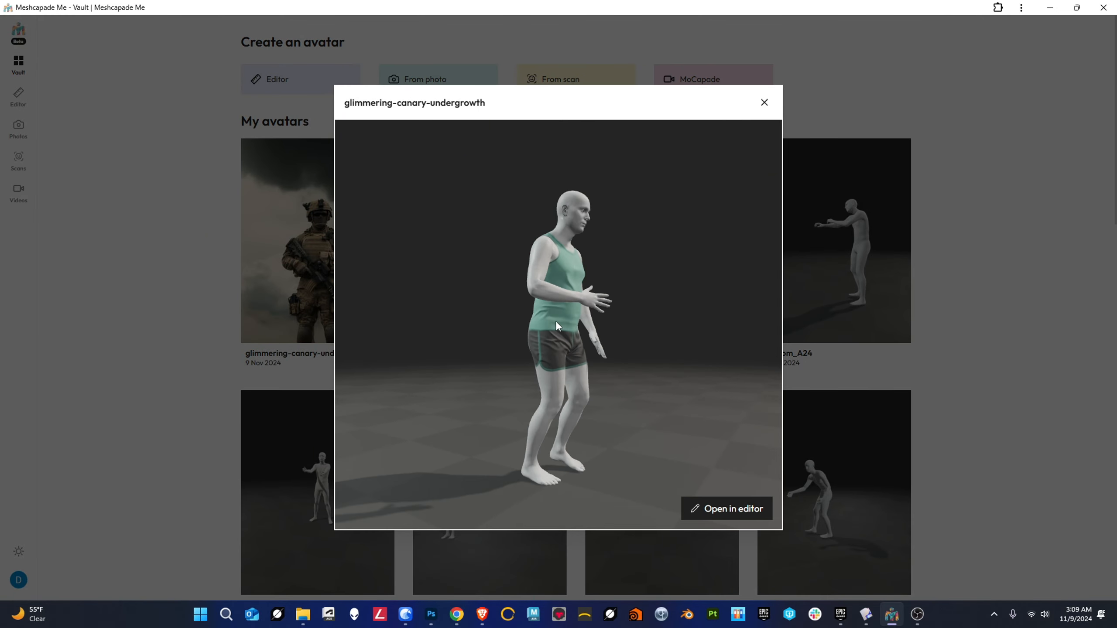
scroll(492, 320, "up", 5)
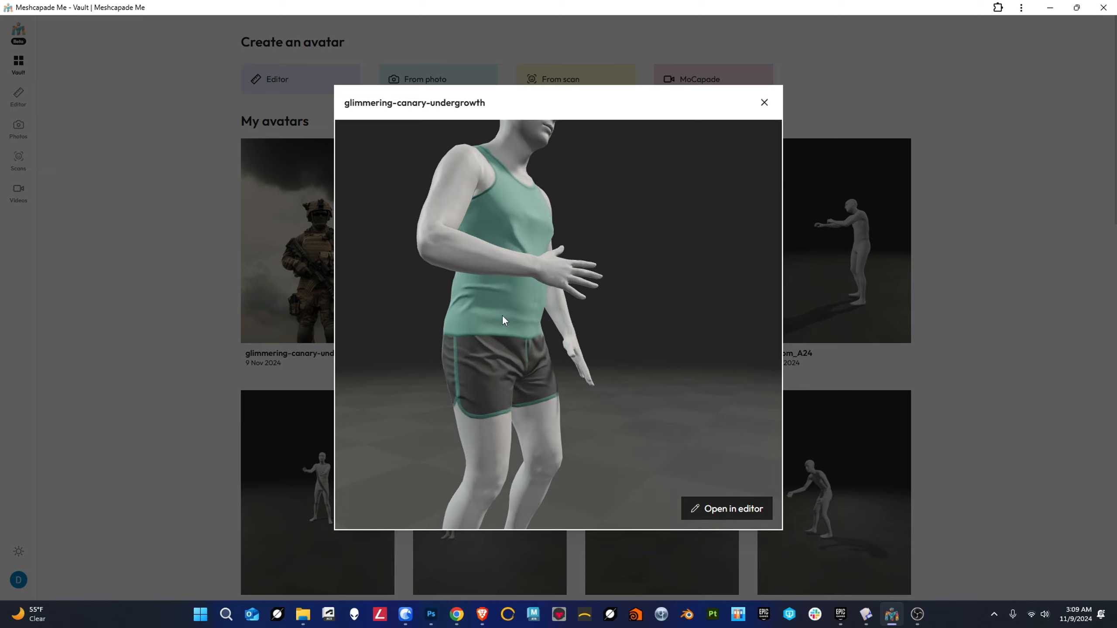
left_click_drag(555, 343, 421, 274)
scroll(589, 327, "down", 8)
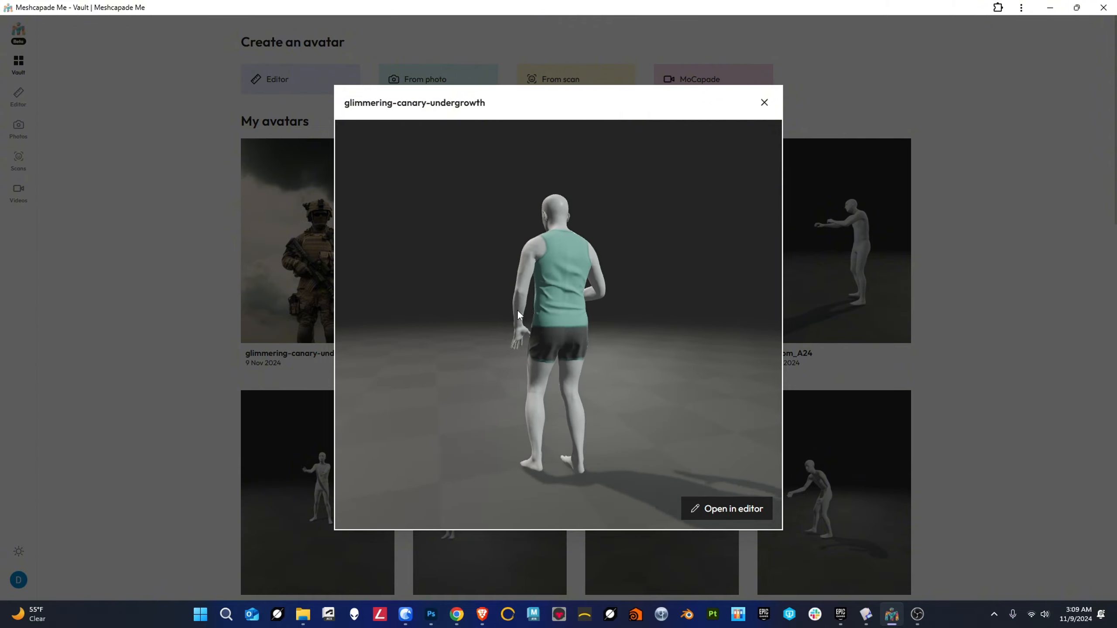
scroll(517, 308, "down", 5)
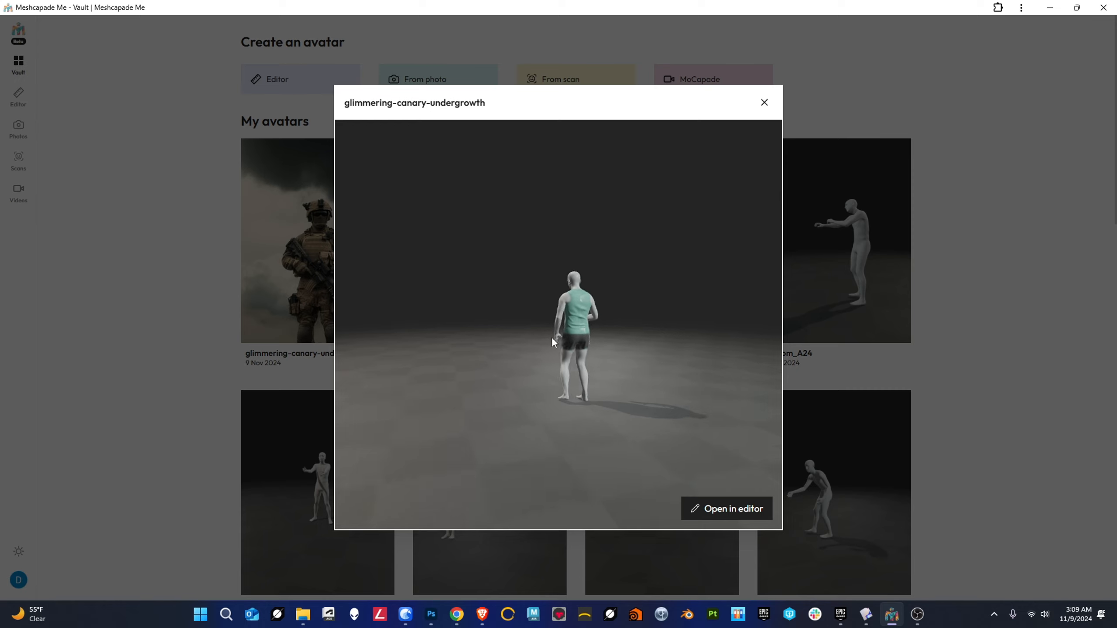
left_click_drag(553, 342, 693, 305)
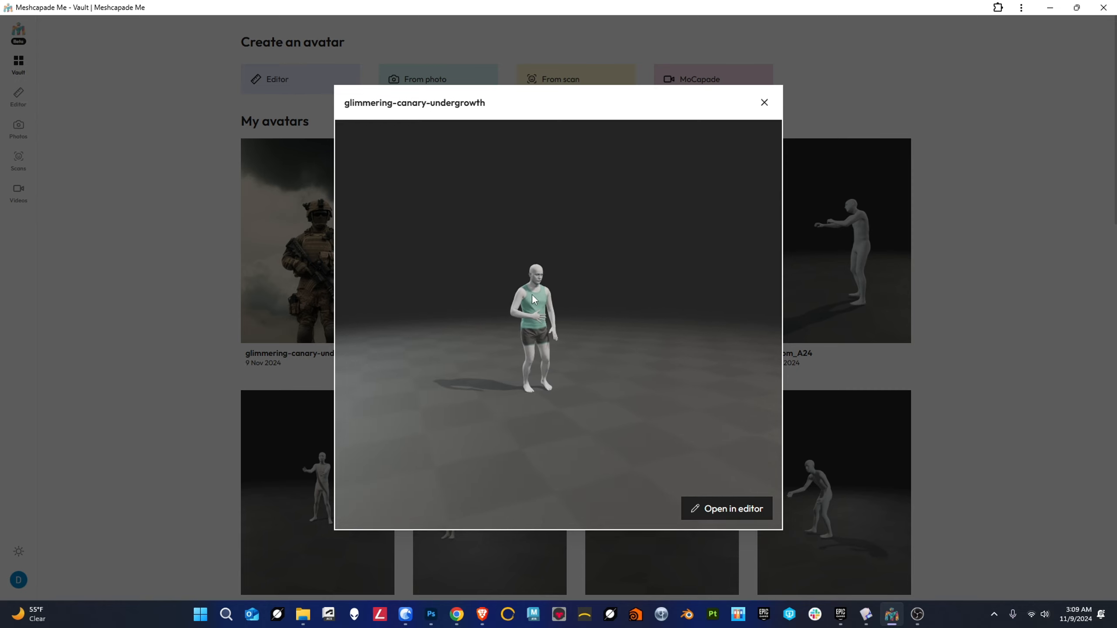
scroll(533, 295, "up", 5)
scroll(508, 291, "down", 3)
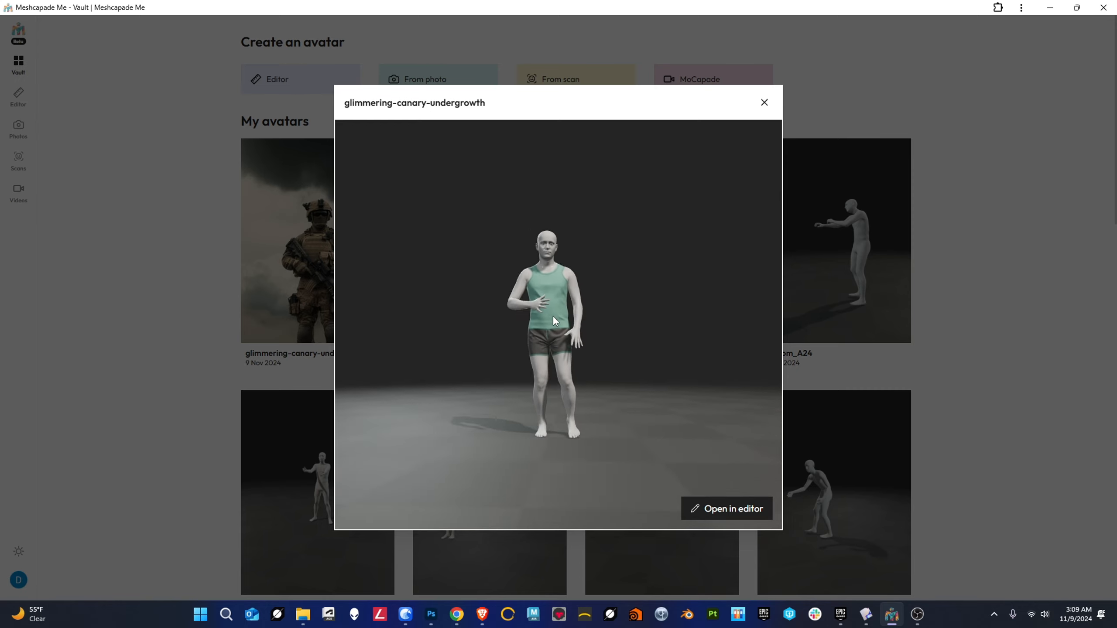
left_click_drag(580, 384, 480, 391)
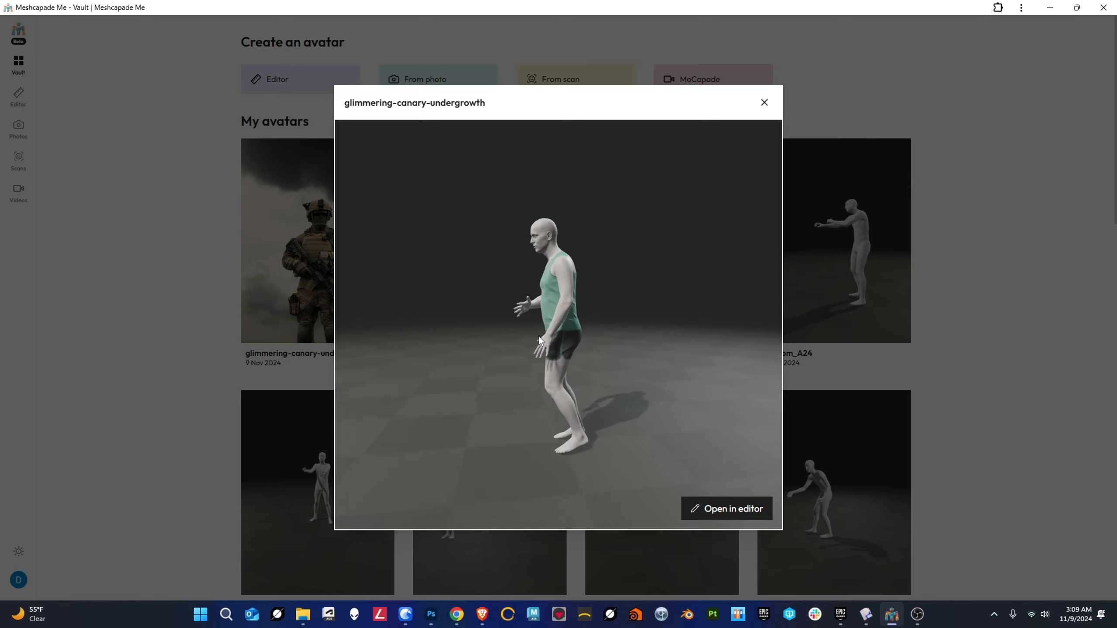
Step: Examine the previewed avatar's arms, hands and fingers up close from both sides
scroll(576, 295, "up", 5)
left_click_drag(560, 278, 710, 278)
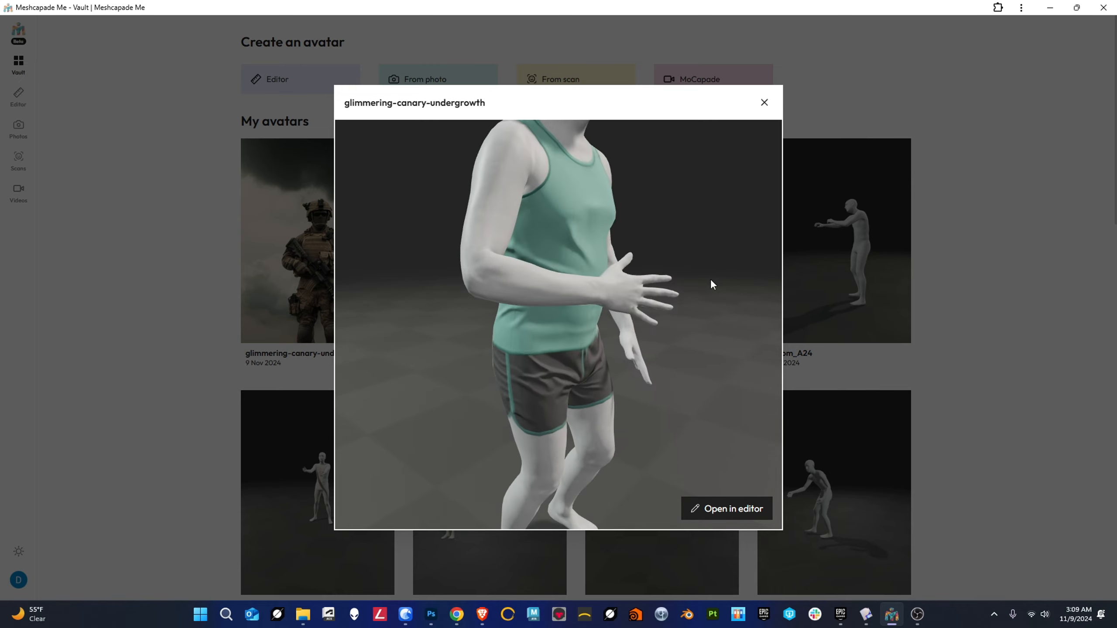
right_click_drag(609, 288, 571, 286)
scroll(550, 322, "down", 3)
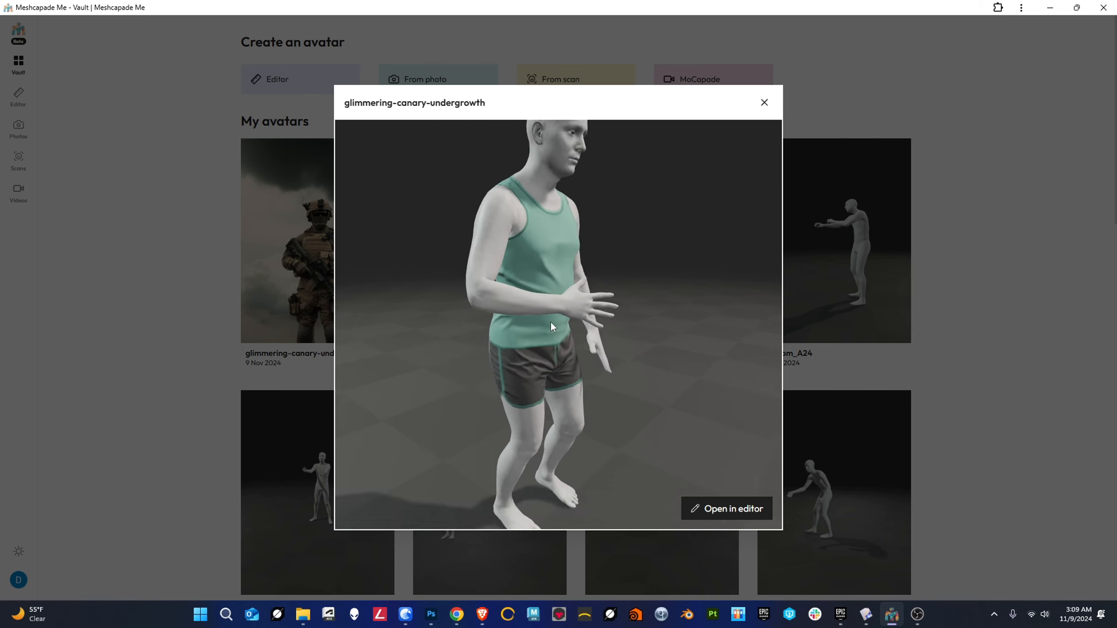
left_click_drag(550, 321, 469, 293)
scroll(484, 287, "up", 3)
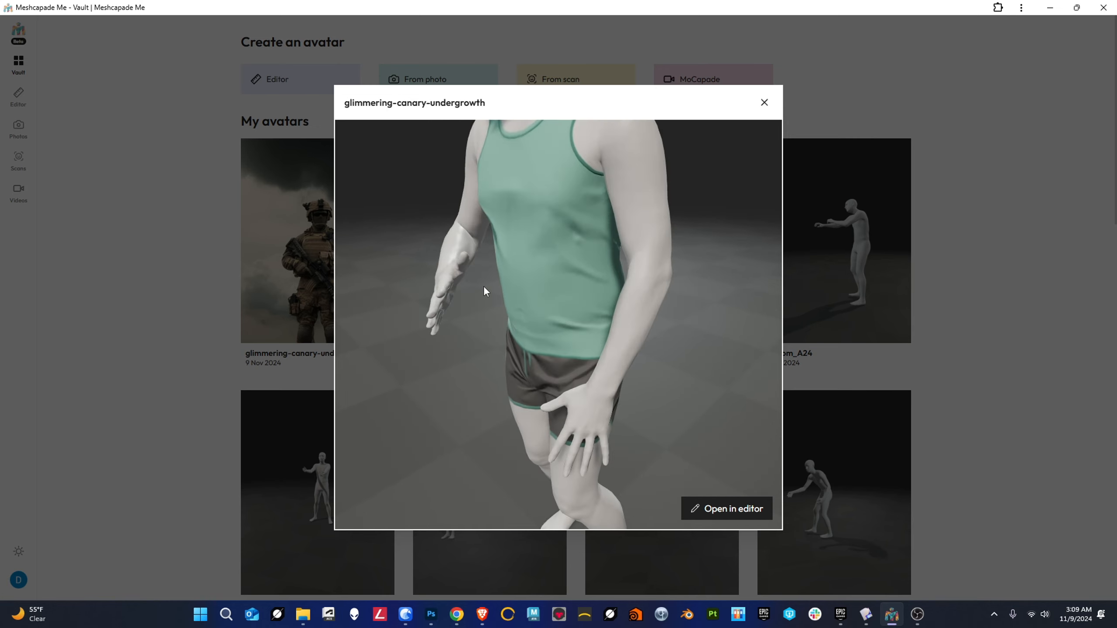
left_click_drag(523, 328, 611, 313)
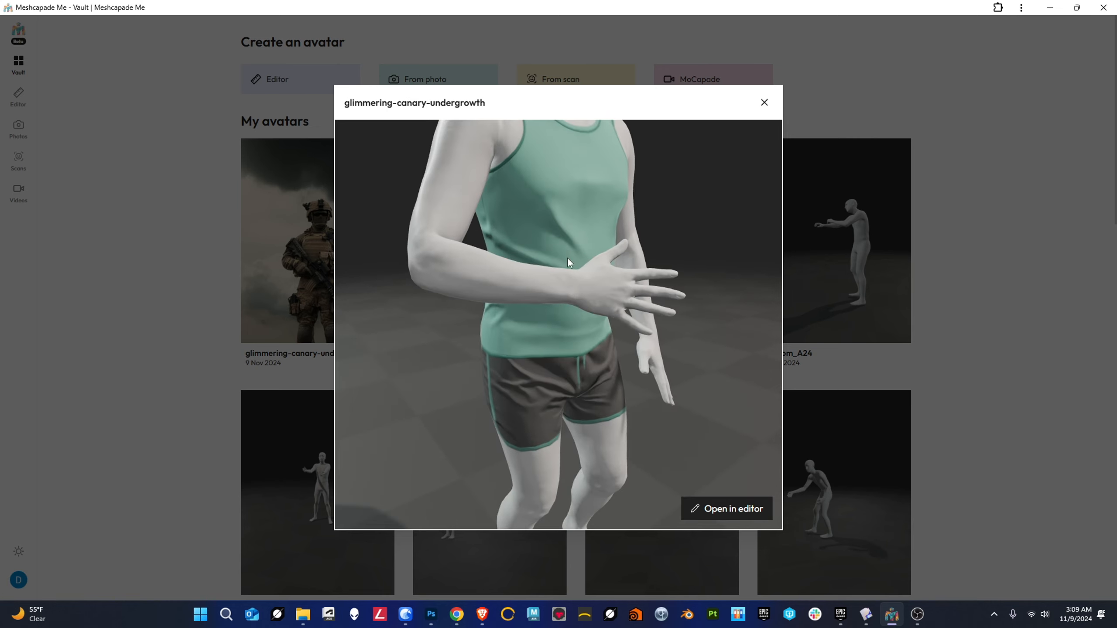
scroll(593, 329, "down", 5)
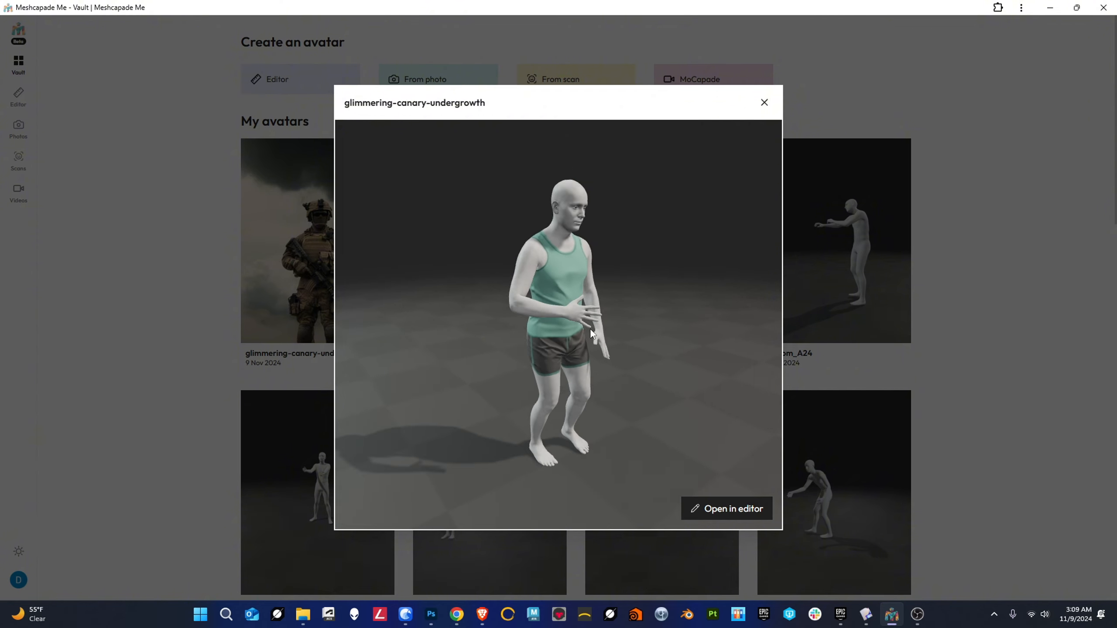
left_click_drag(528, 316, 397, 306)
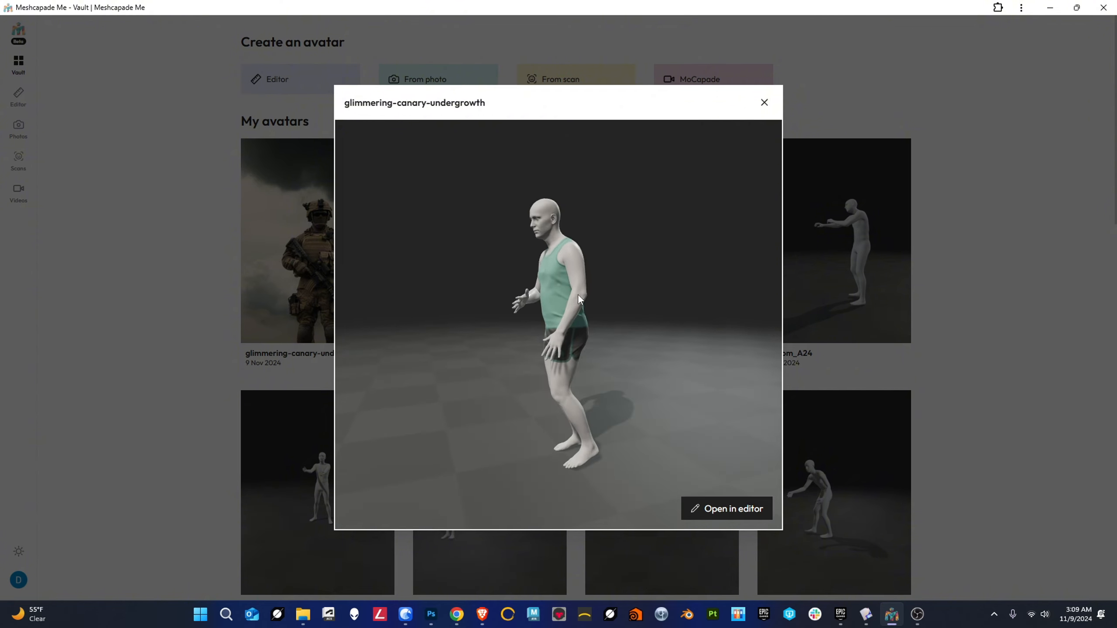
scroll(520, 293, "up", 4)
scroll(519, 294, "up", 3)
left_click_drag(501, 276, 637, 271)
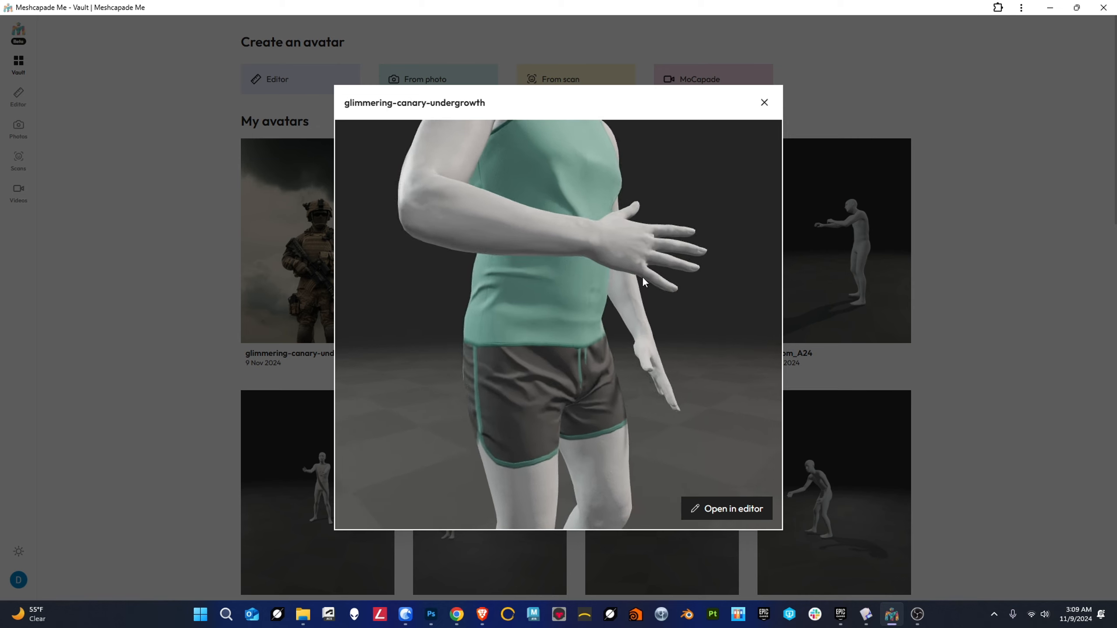
Step: Examine the previewed avatar's torso, hands and full figure from the front and its right side
scroll(642, 276, "up", 2)
scroll(637, 273, "down", 5)
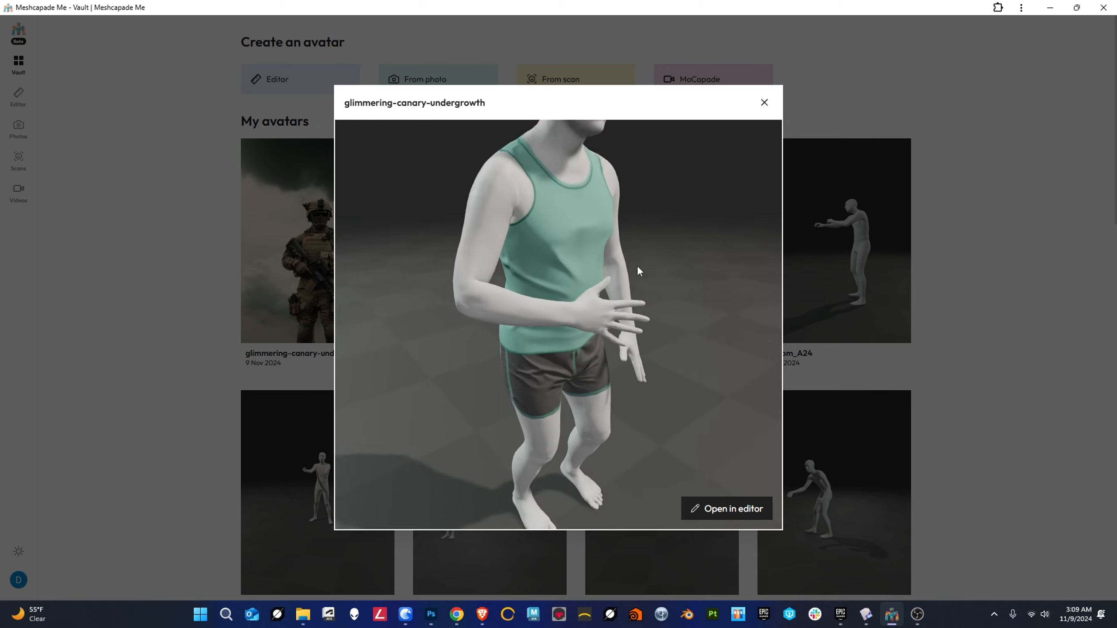
left_click_drag(633, 261, 614, 245)
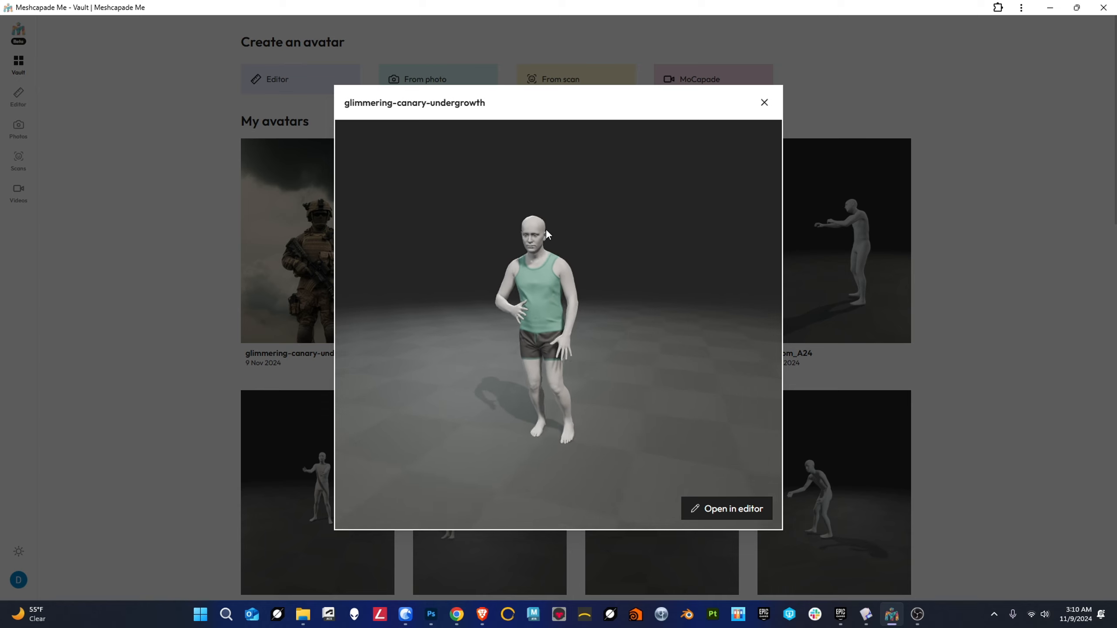
left_click_drag(486, 235, 559, 224)
scroll(561, 249, "up", 4)
scroll(560, 249, "up", 2)
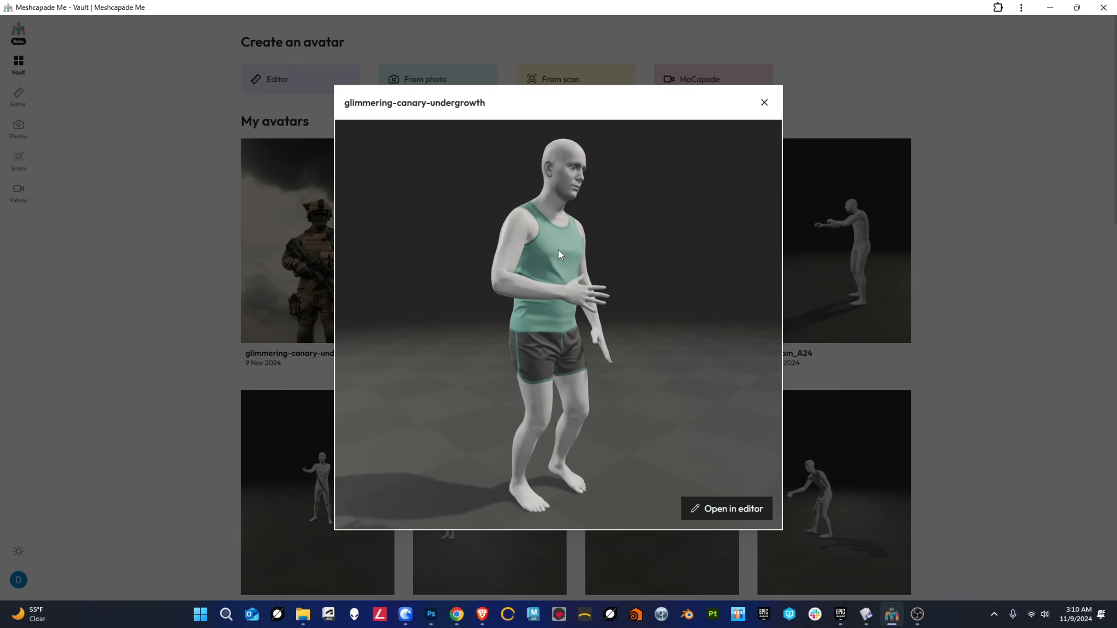
scroll(558, 250, "down", 7)
Step: Examine the previewed avatar's left side and arms up close and from farther away, and close the preview
right_click_drag(560, 242, 533, 262)
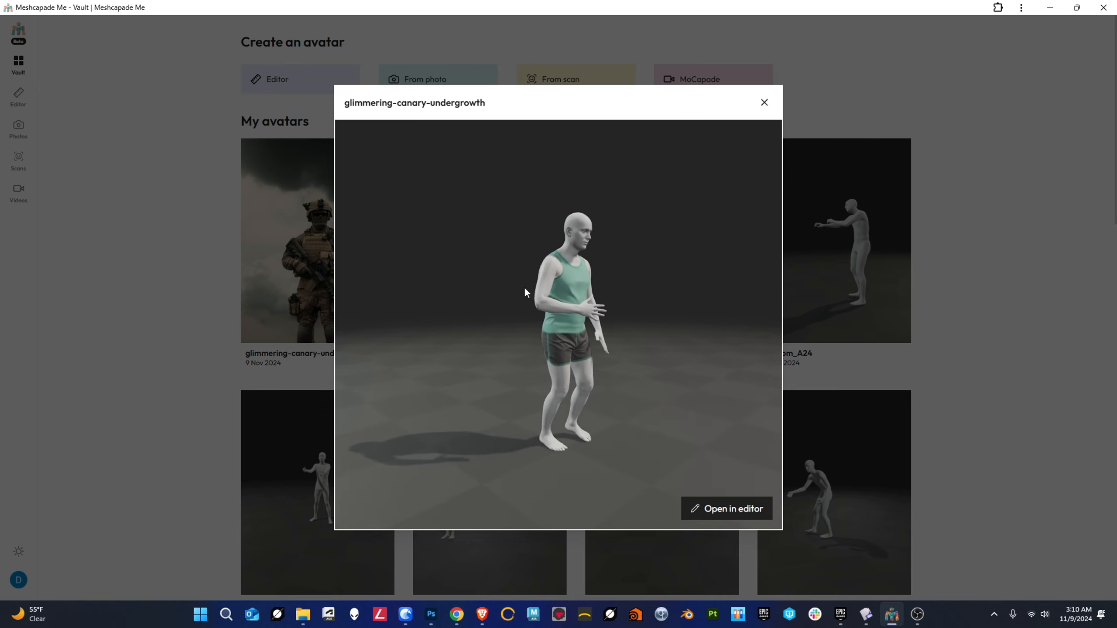
left_click_drag(524, 286, 374, 306)
scroll(595, 316, "up", 7)
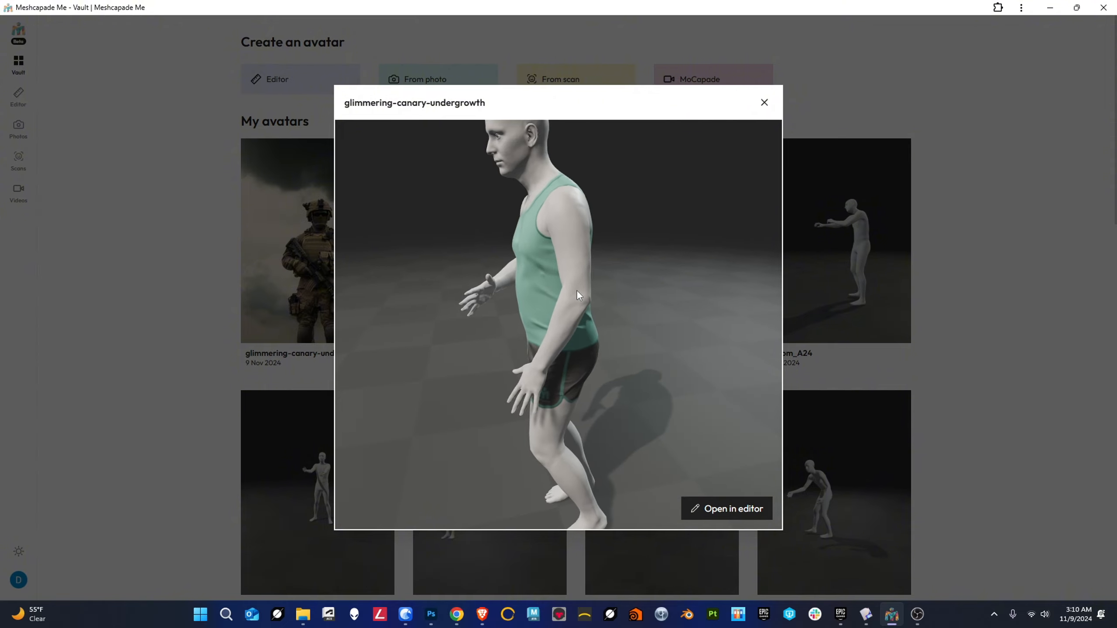
scroll(575, 282, "down", 4)
right_click_drag(572, 274, 461, 255)
left_click_drag(461, 255, 479, 286)
scroll(549, 317, "up", 4)
left_click(765, 103)
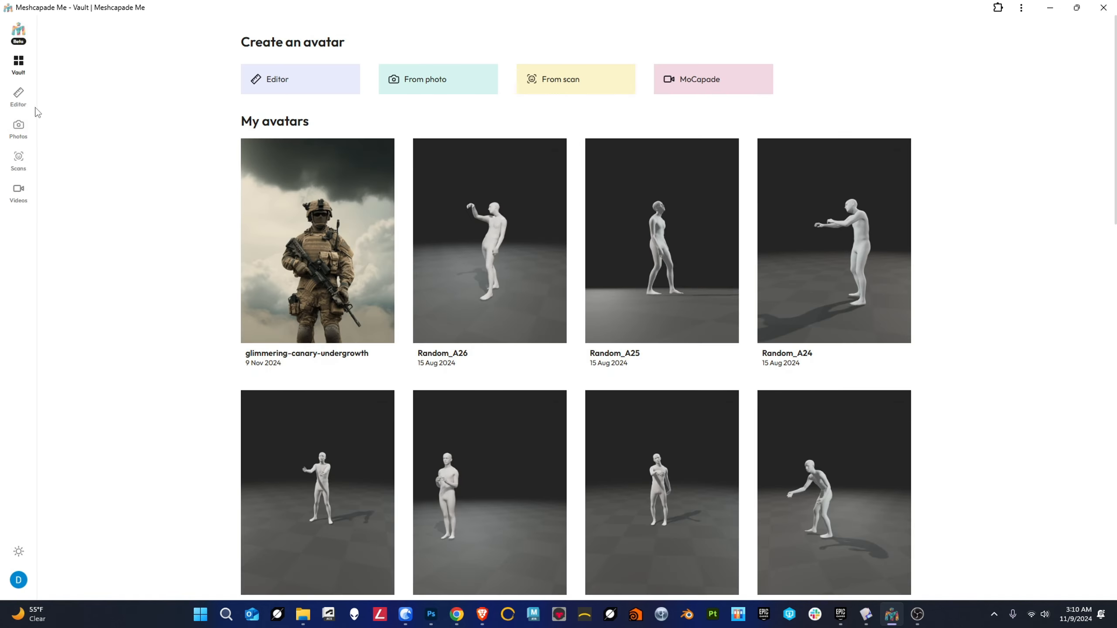
Step: Open the avatar editor and examine the default avatar's full-body motion from the front
left_click(302, 96)
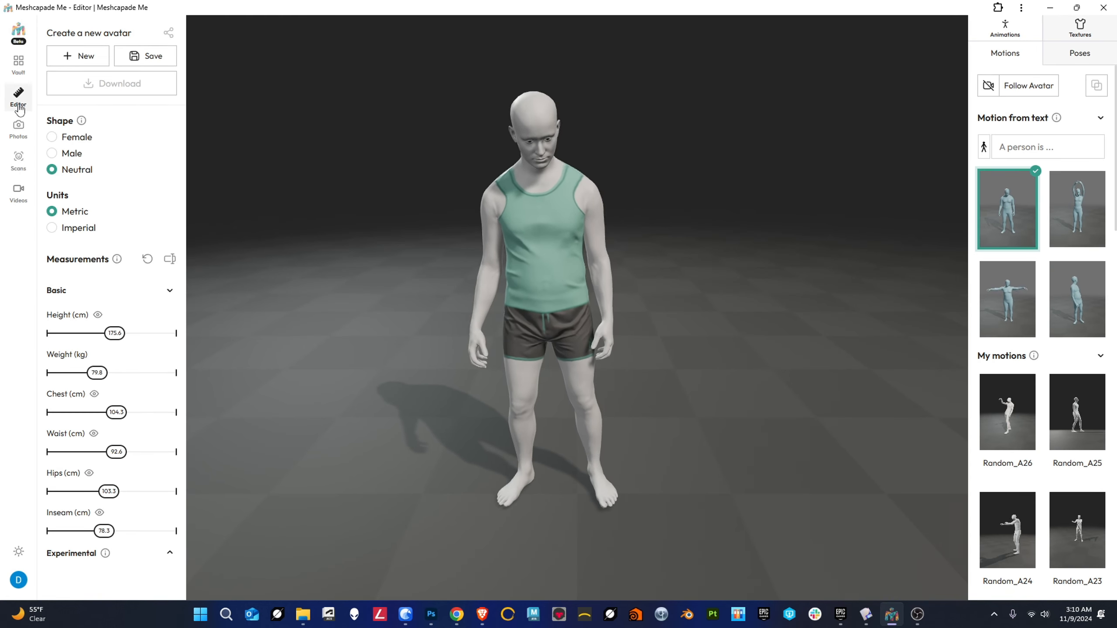
left_click_drag(803, 285, 770, 299)
scroll(514, 366, "down", 5)
left_click_drag(514, 366, 615, 317)
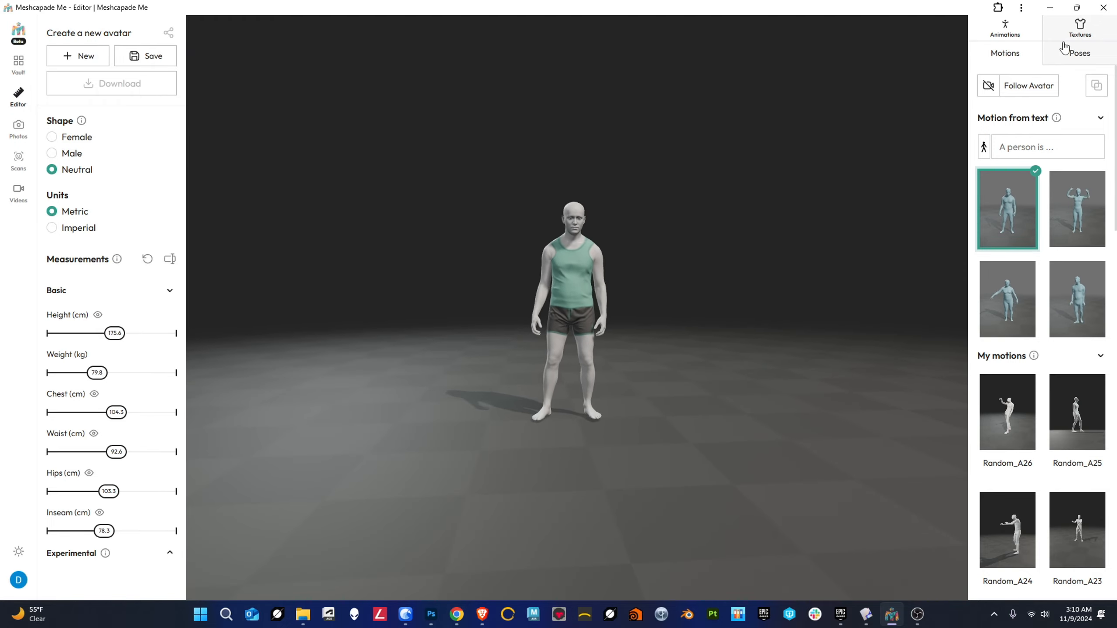
Step: Apply the green tank top and pink leggings texture to the avatar and view it from the side
left_click(1080, 30)
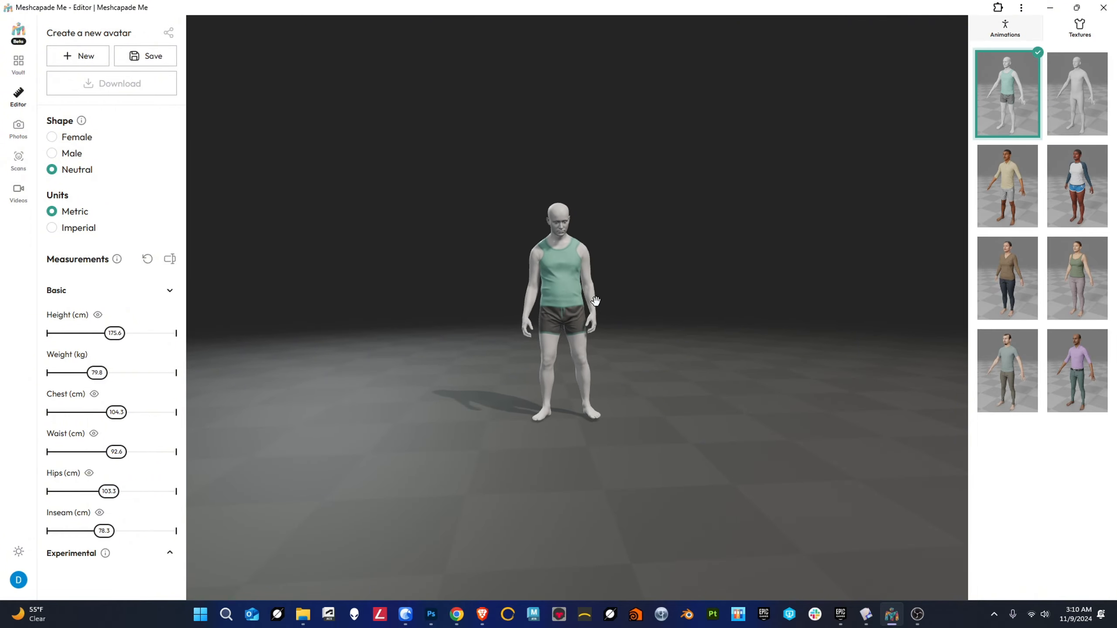
left_click_drag(596, 301, 549, 281)
scroll(545, 276, "up", 3)
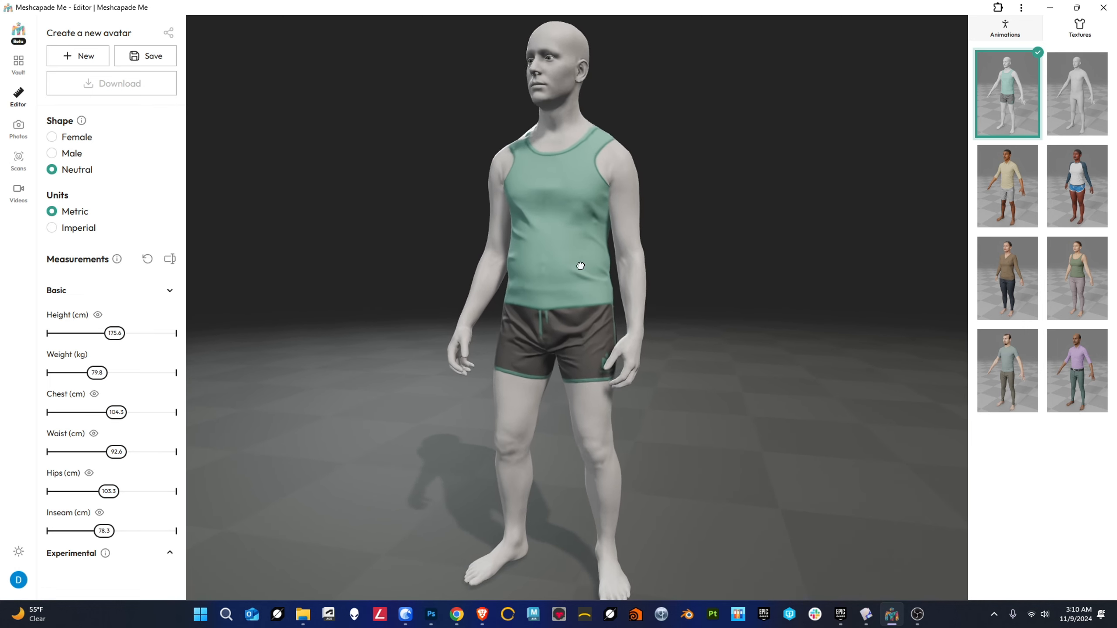
left_click(1086, 285)
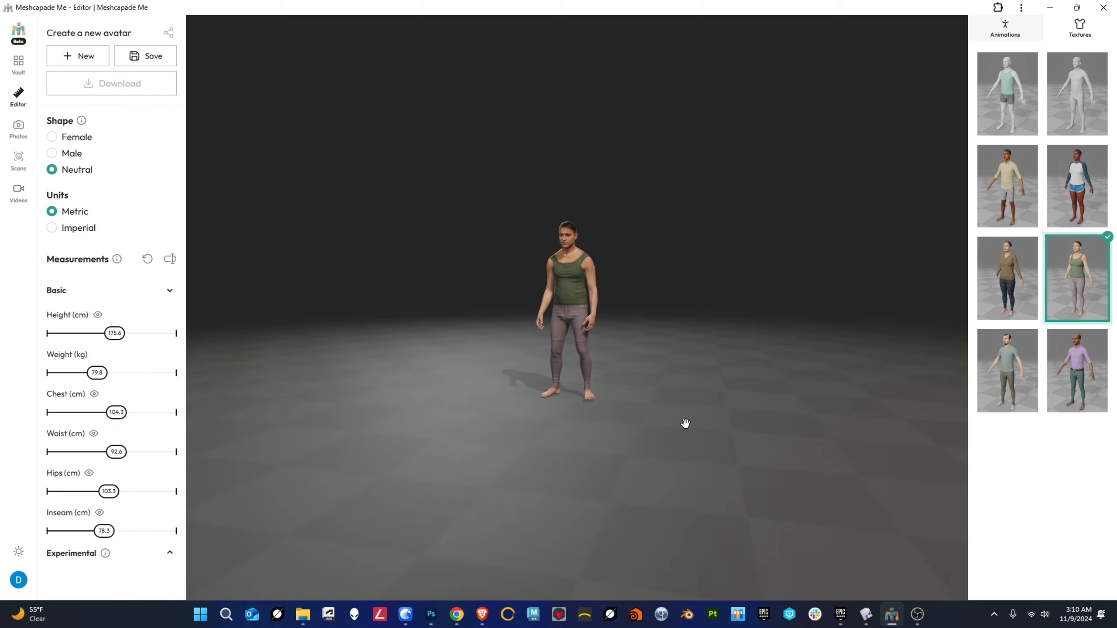
left_click_drag(683, 421, 454, 422)
Step: Apply the grey-green T-shirt and brown trousers texture to the avatar and view it up close from the front
left_click(995, 364)
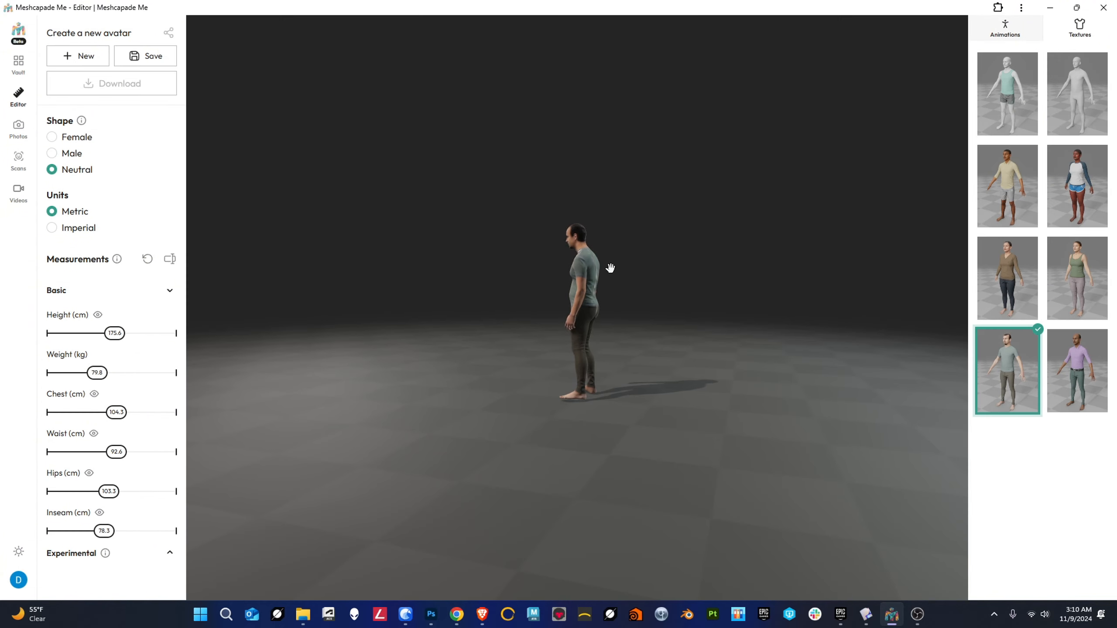
left_click_drag(633, 344, 788, 394)
scroll(561, 282, "up", 3)
mouse_move(562, 282)
left_mouse_down()
mouse_move(724, 265)
mouse_move(574, 282)
left_mouse_up()
scroll(569, 282, "up", 3)
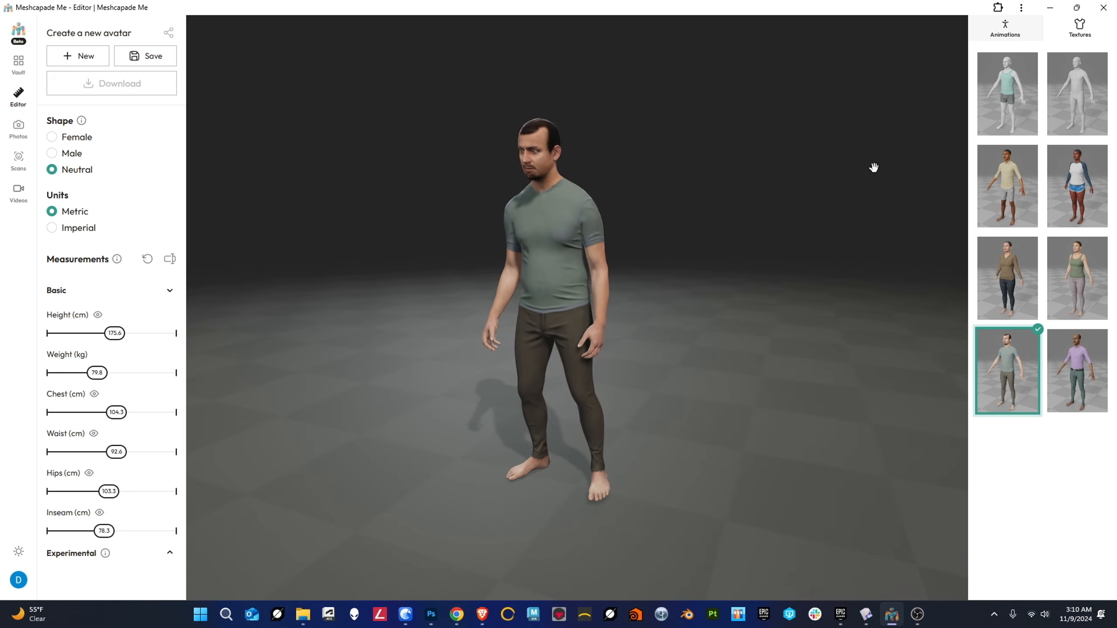
Step: Apply the saved motion Random_A25 to the textured avatar
left_click(1003, 31)
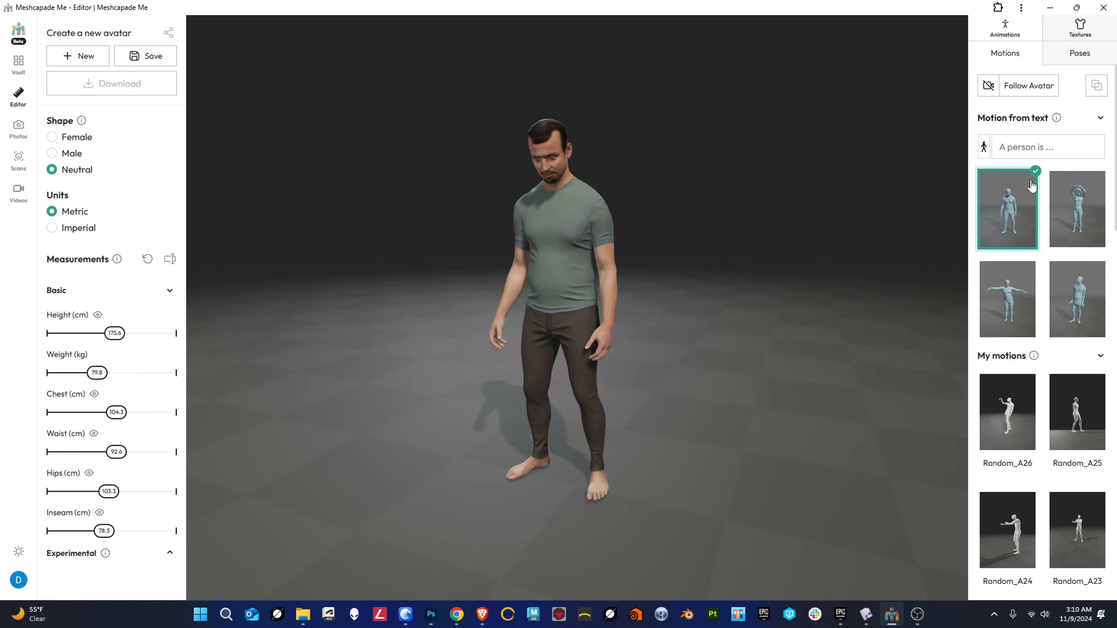
scroll(1047, 334, "down", 4)
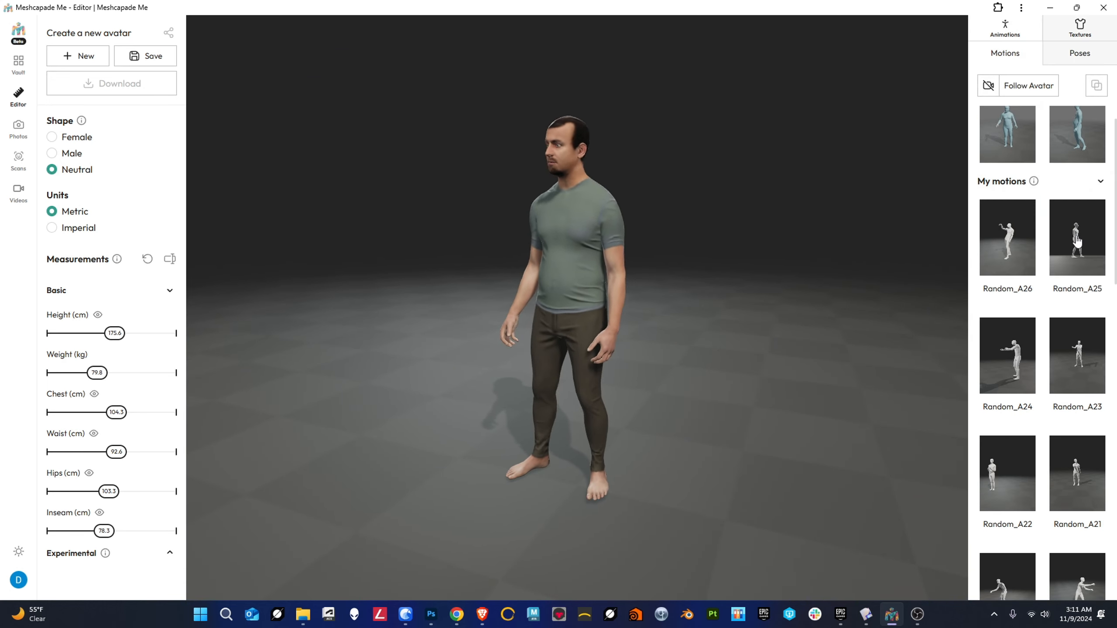
left_click(1051, 265)
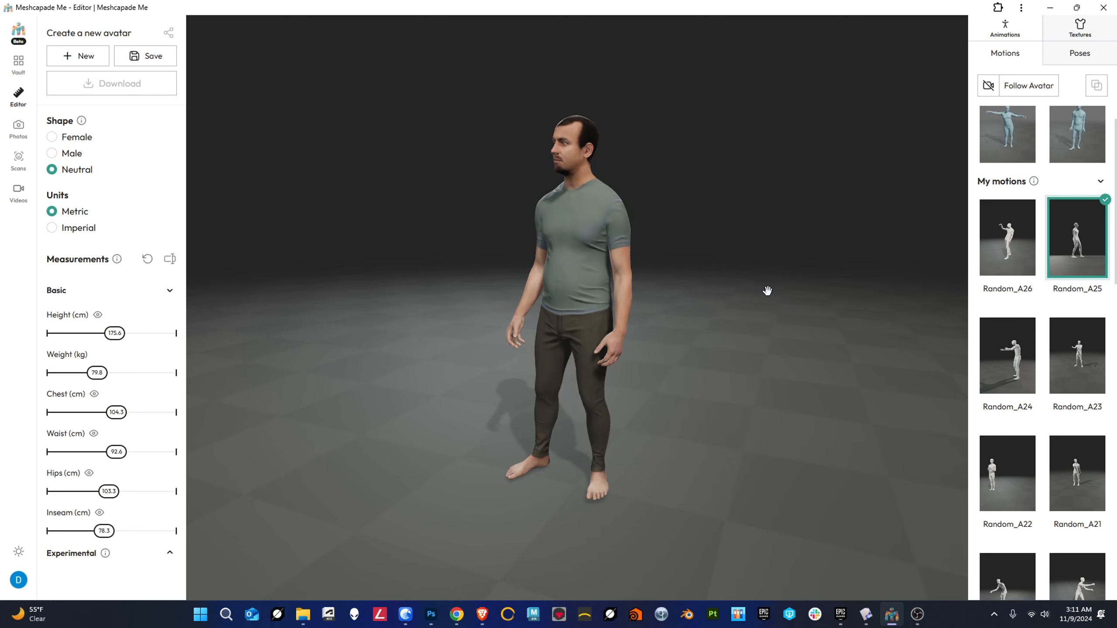
Step: Apply the saved motion Random_A24 to the avatar and watch it from several angles
scroll(721, 344, "down", 5)
left_click(997, 373)
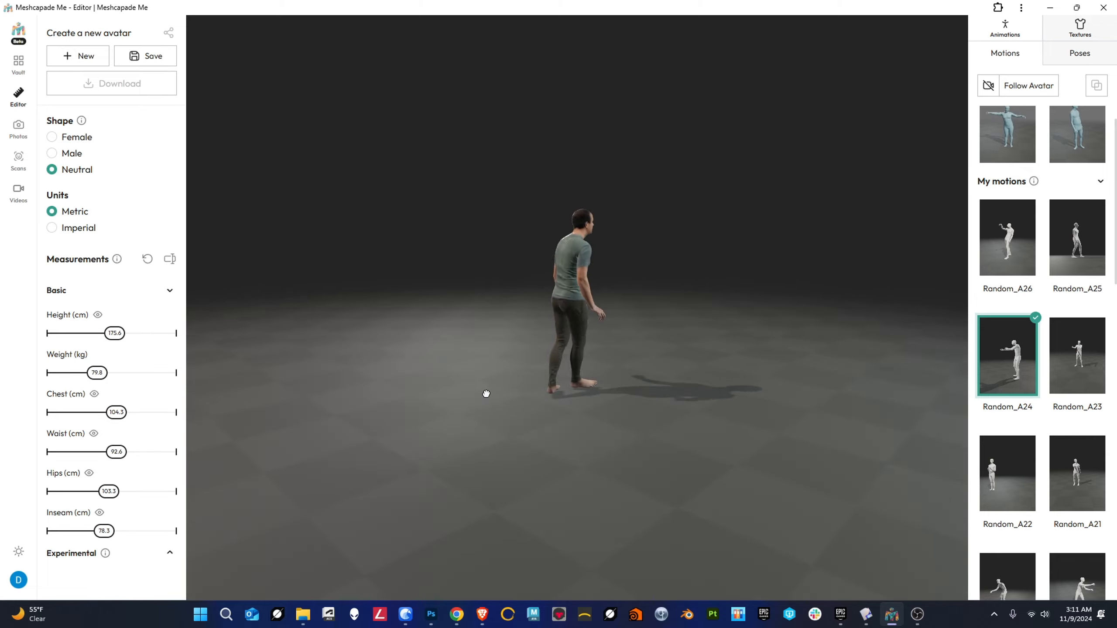
left_click_drag(486, 393, 436, 410)
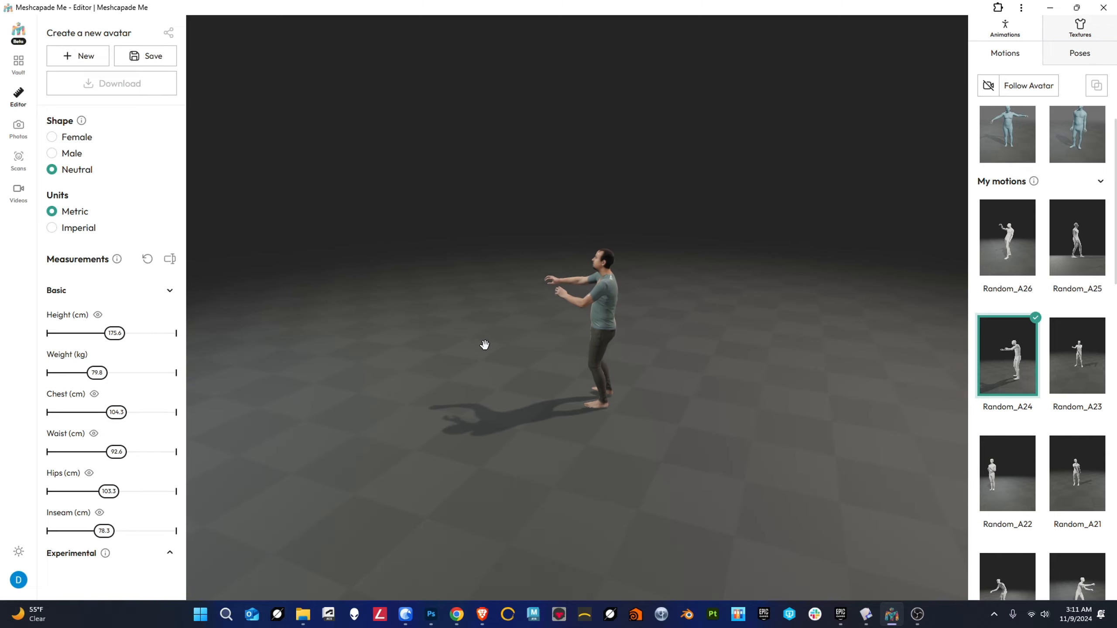
left_click_drag(485, 345, 661, 278)
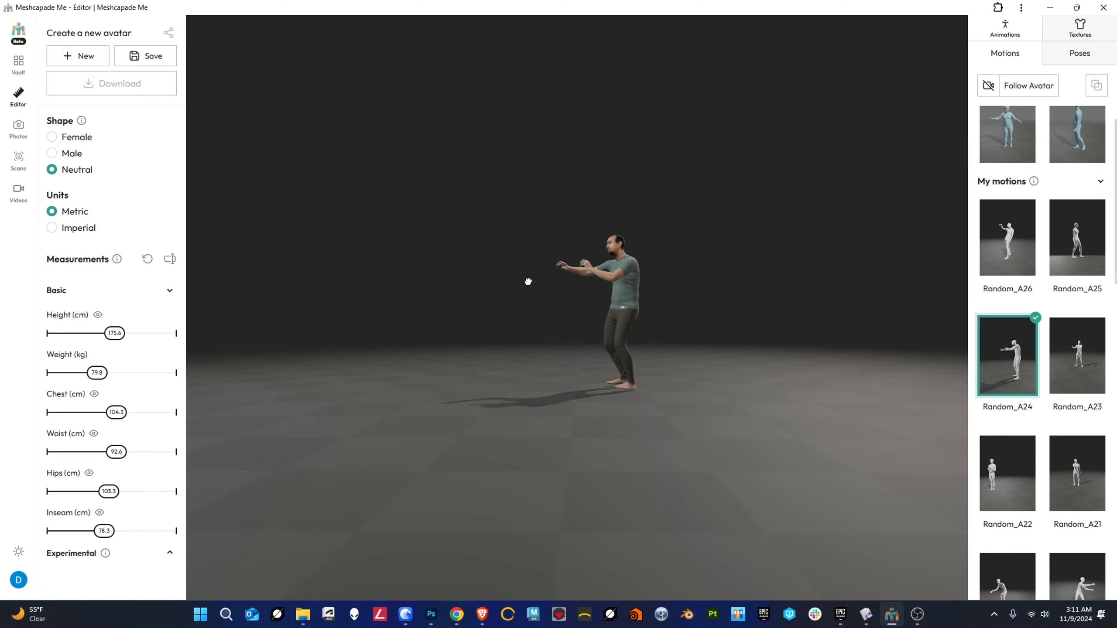
left_click_drag(528, 281, 422, 270)
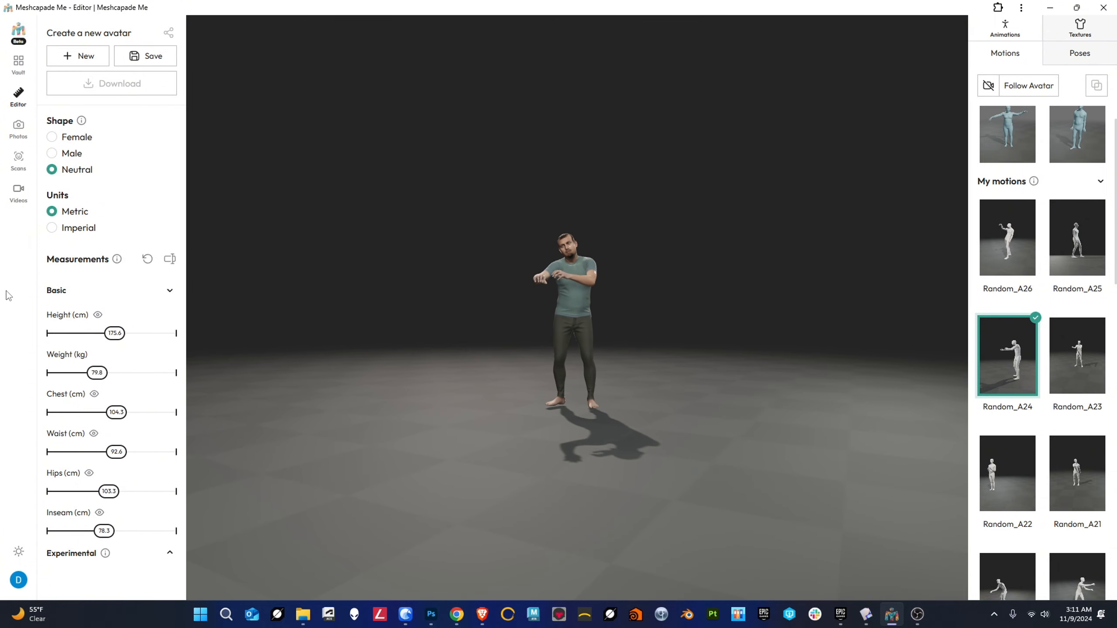
Step: Look over the avatars-from-photo page and the main menu with its plugin links, and return to the Vault
left_click(18, 129)
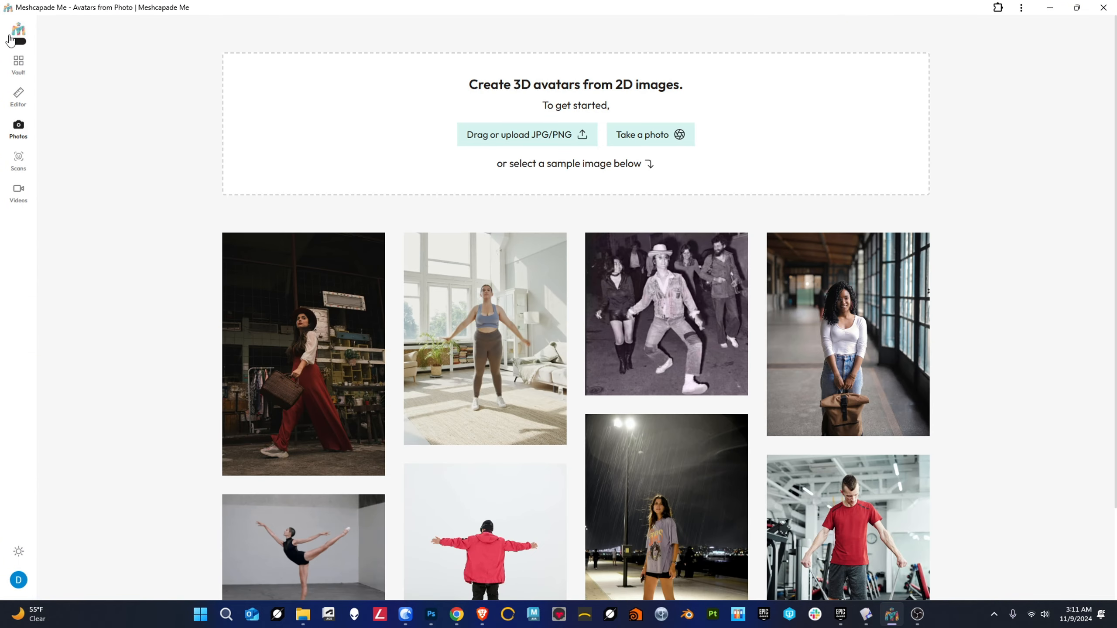
left_click(15, 37)
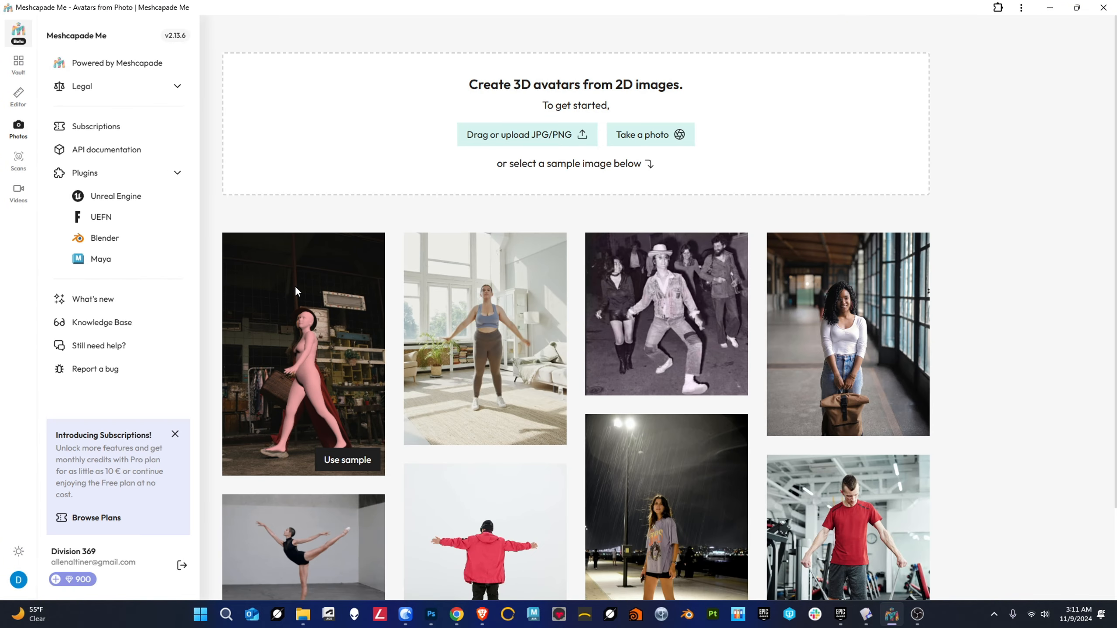
left_click(24, 76)
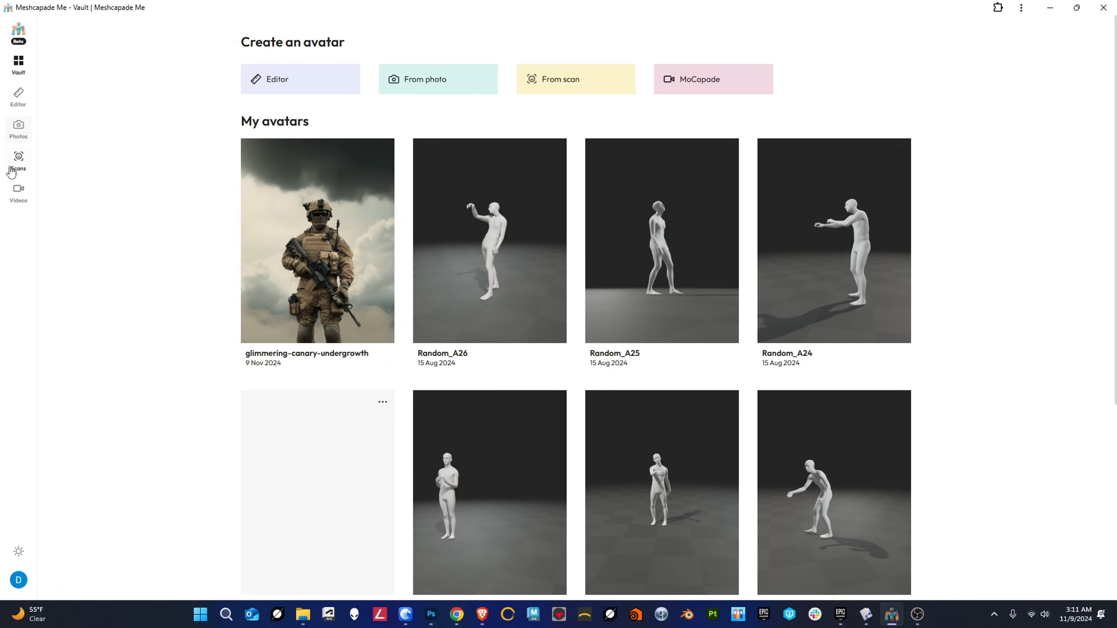
Step: Browse the sample images for creating avatars from photos and open the Avatars from Scan page
left_click(20, 138)
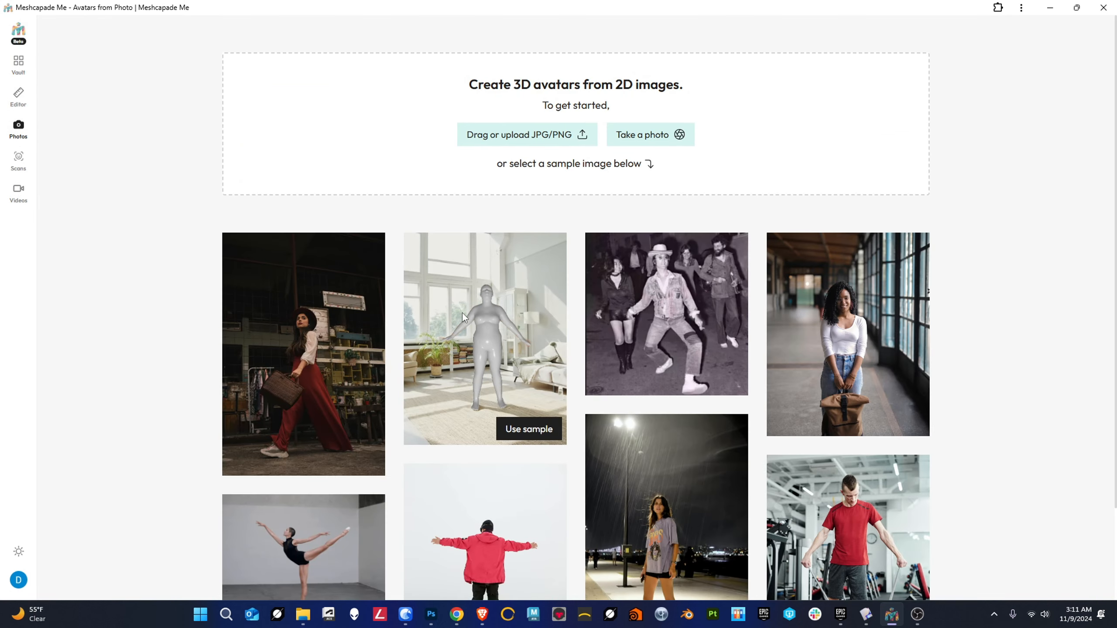
scroll(453, 321, "down", 3)
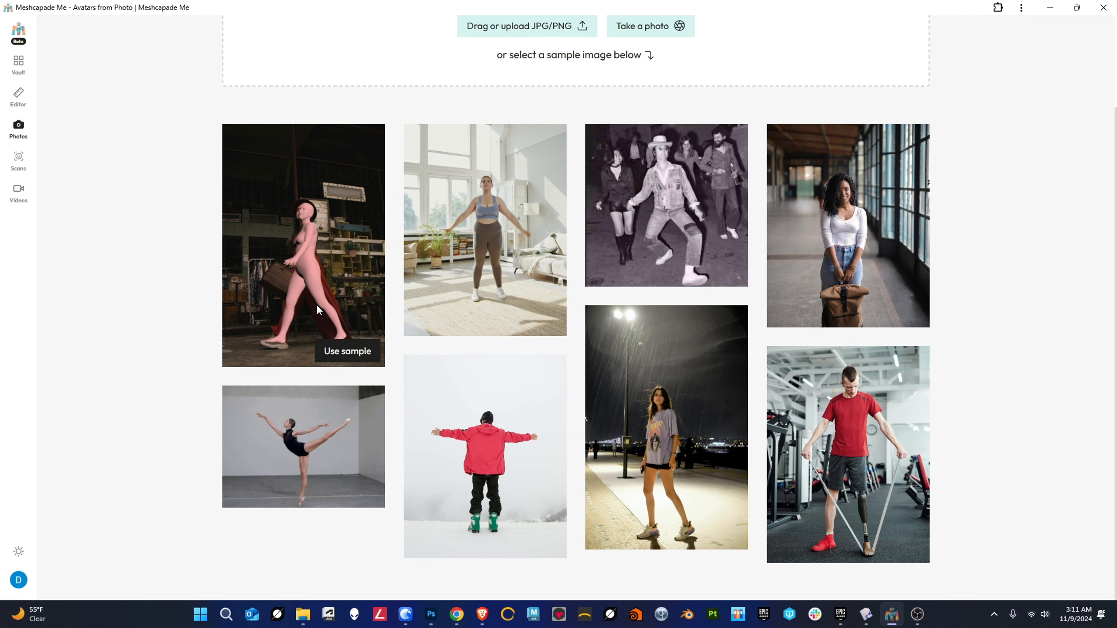
left_click(19, 162)
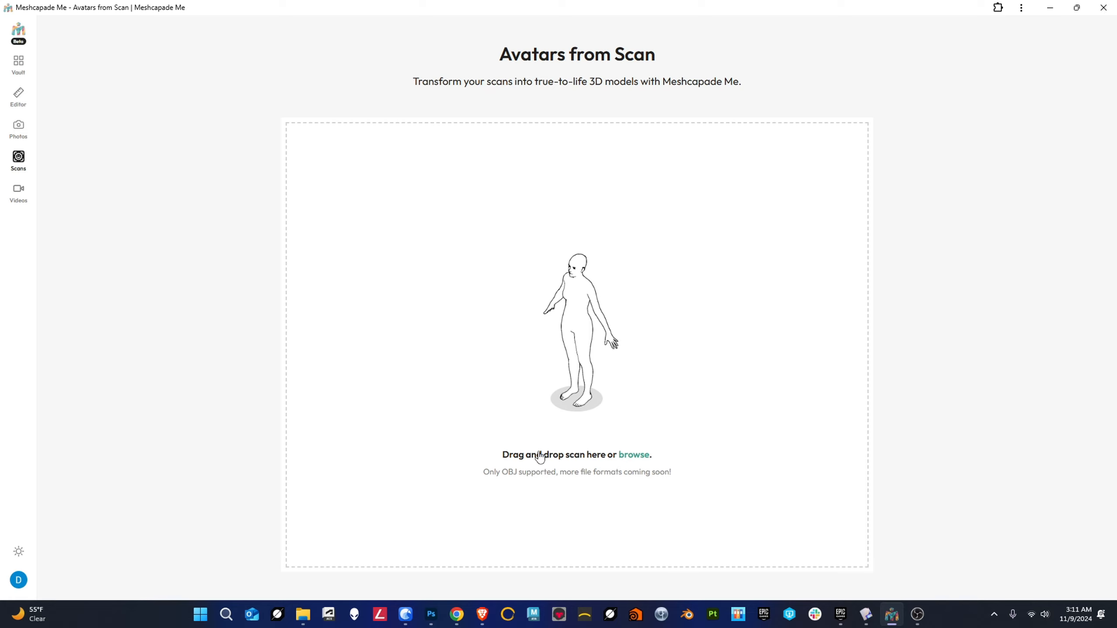
Step: Return to the avatar editor and apply the first preset motion under Motion from text
left_click(18, 92)
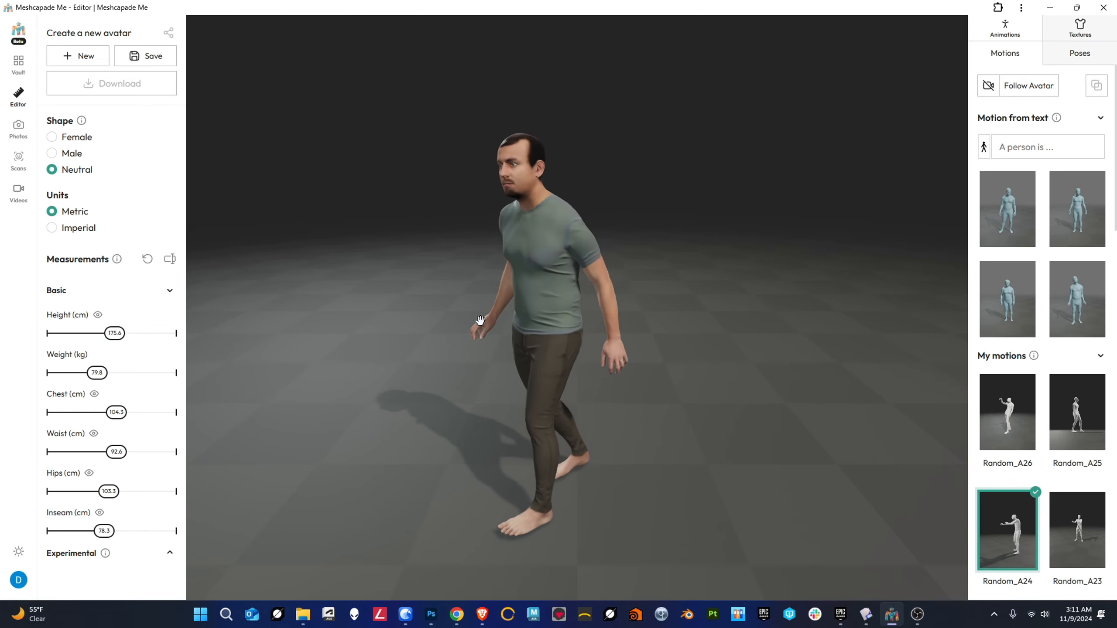
left_click_drag(581, 302, 736, 305)
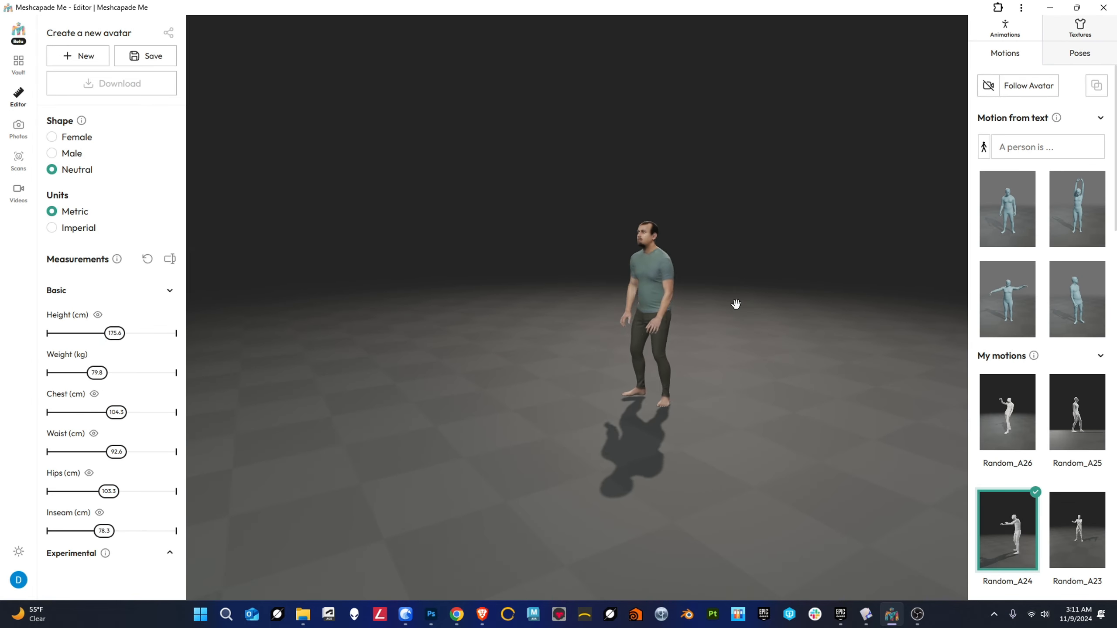
left_click(1021, 235)
left_click_drag(835, 313, 723, 309)
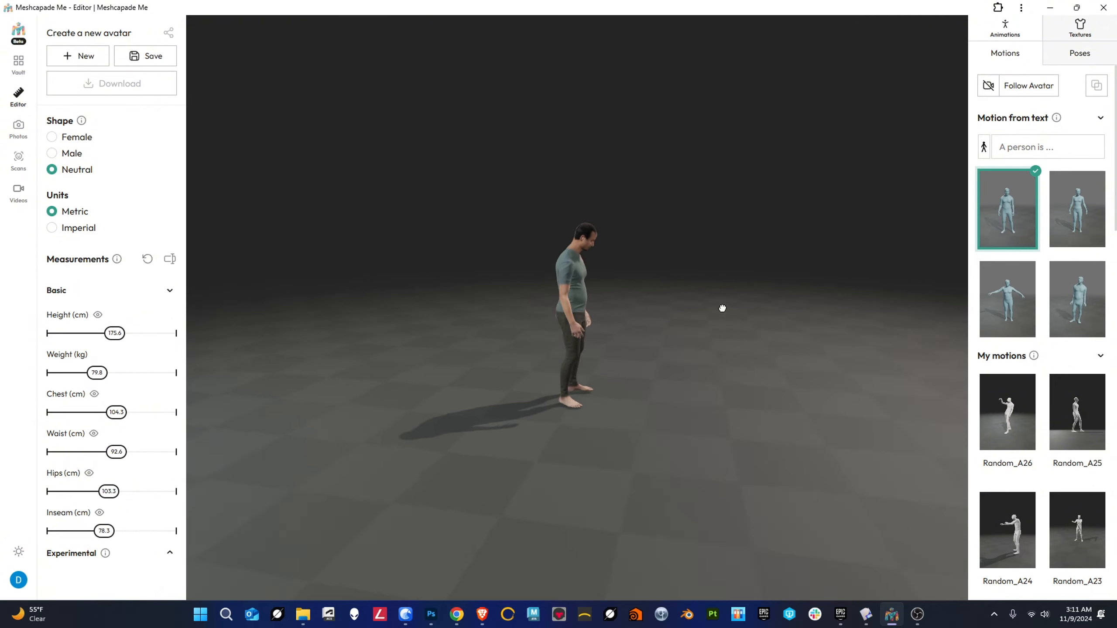
Step: Try the plain unclothed texture on the avatar and apply the teal tank top and dark shorts texture
left_click(1079, 28)
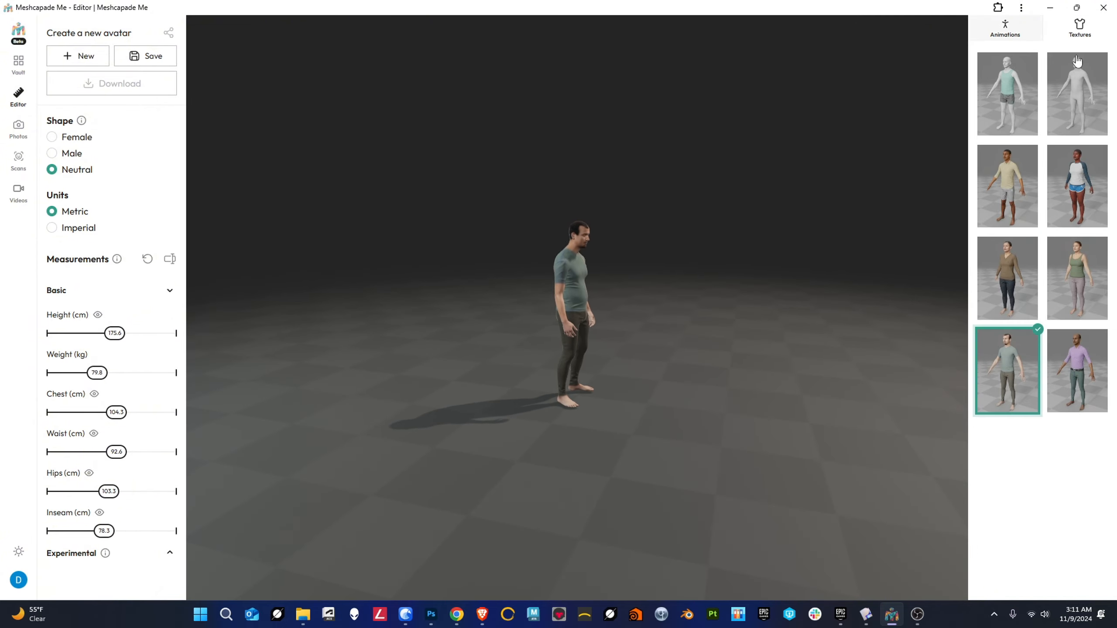
left_click(1087, 95)
left_click_drag(753, 259, 514, 238)
scroll(550, 278, "up", 6)
left_click(998, 77)
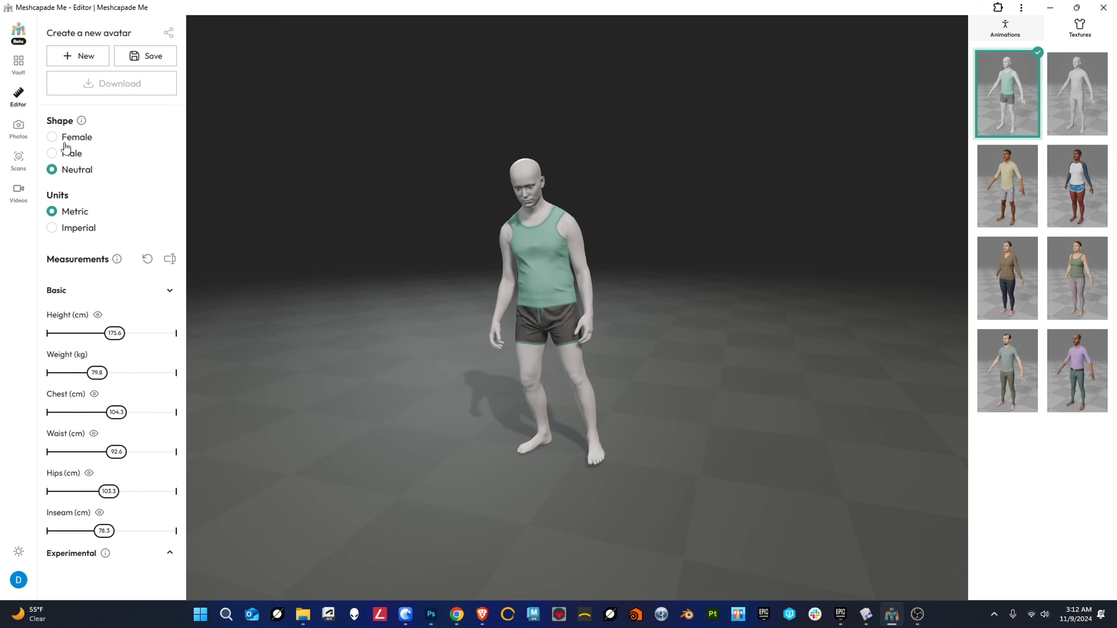
Step: Set the avatar's shape to Male, with height 173 cm, weight 93 kg, chest 128 cm and waist 113 cm
left_click(71, 155)
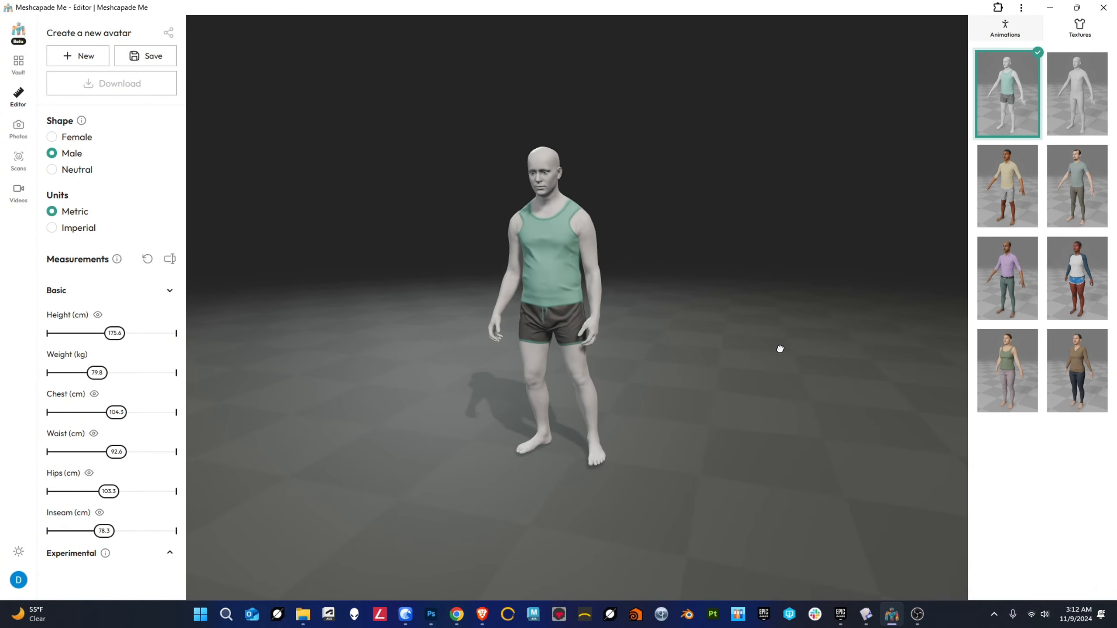
left_click_drag(780, 349, 588, 370)
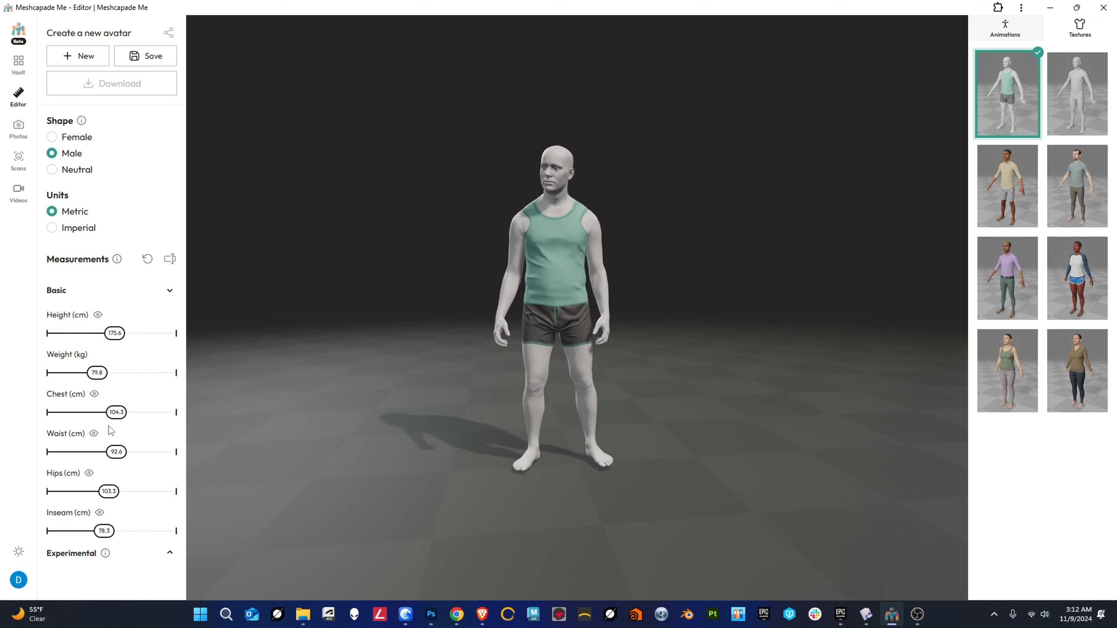
left_click_drag(116, 333, 57, 355)
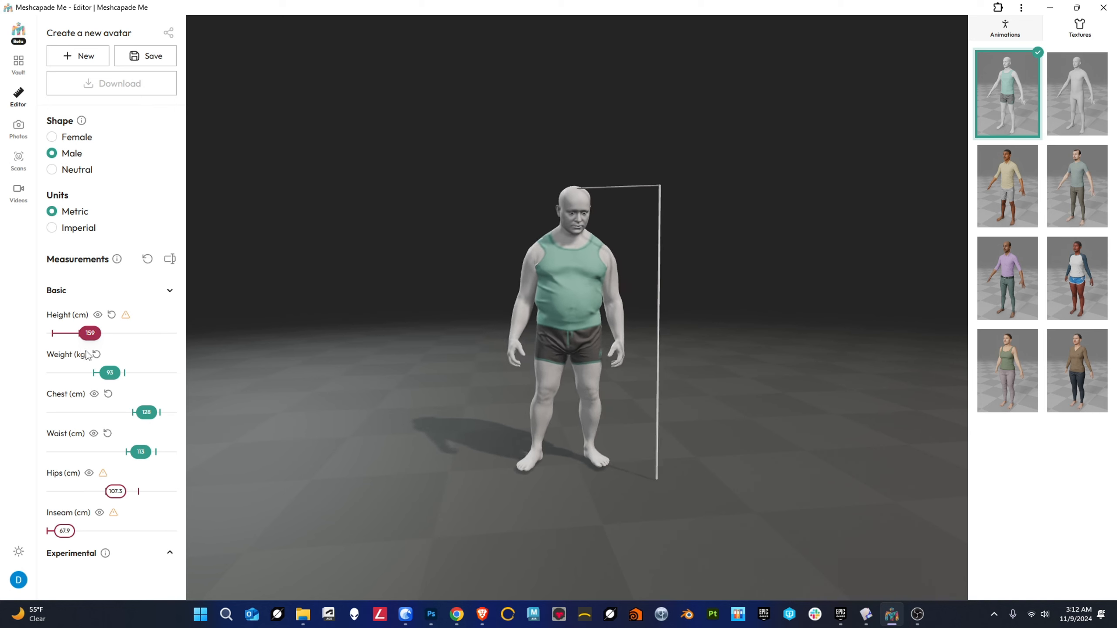
left_click_drag(86, 352, 112, 356)
left_click_drag(580, 346, 687, 340)
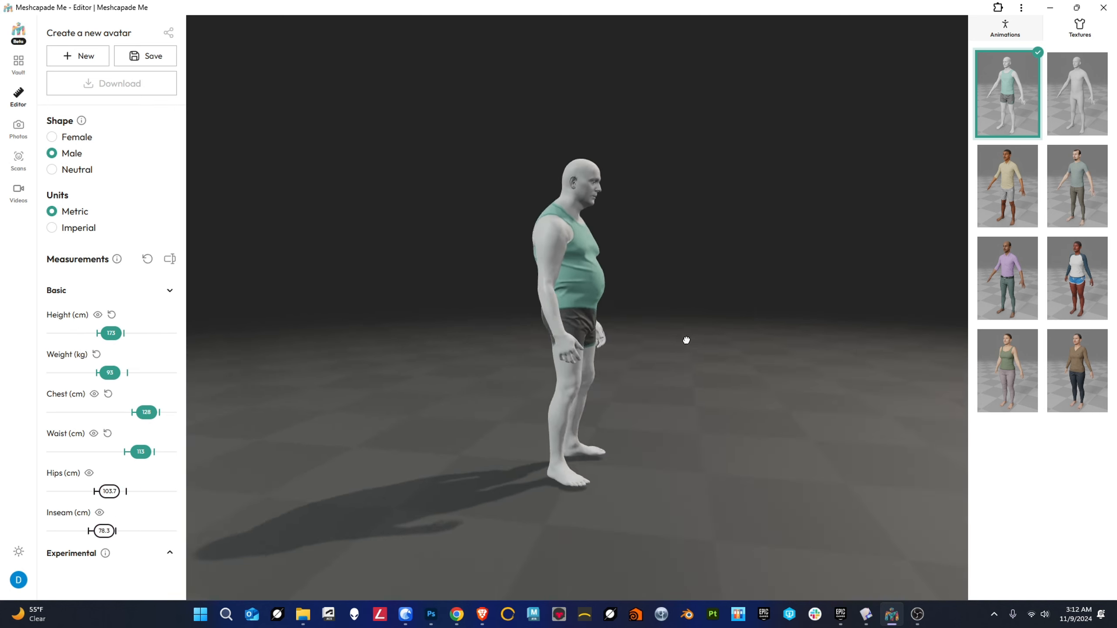
Step: Set the avatar's weight to 116 kg and its height to 190 cm
scroll(511, 297, "up", 5)
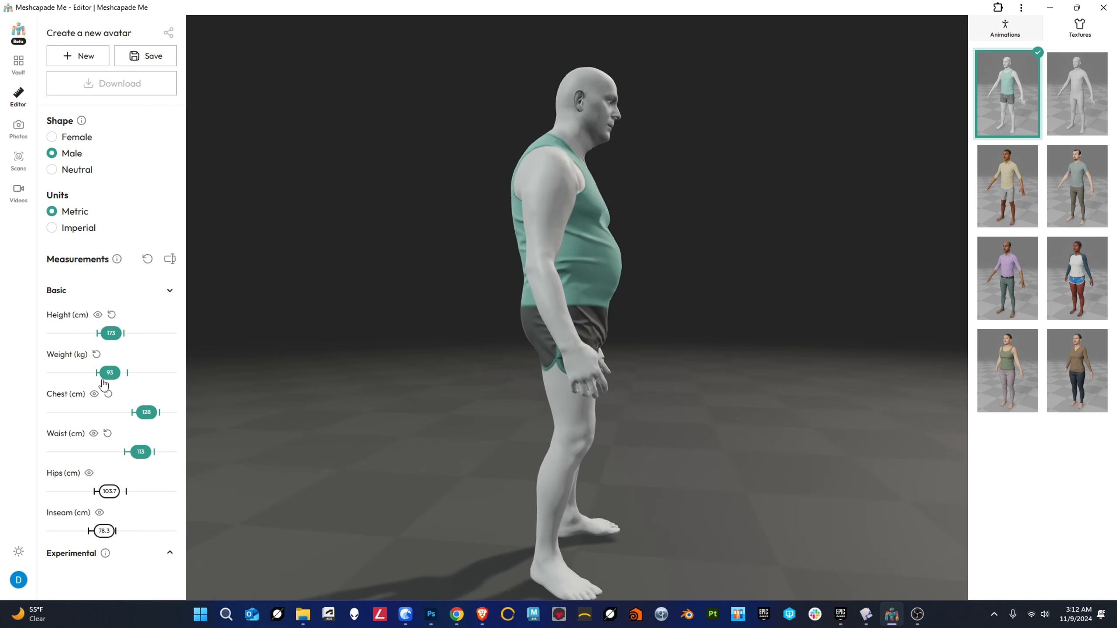
left_click_drag(110, 373, 131, 373)
scroll(487, 355, "down", 3)
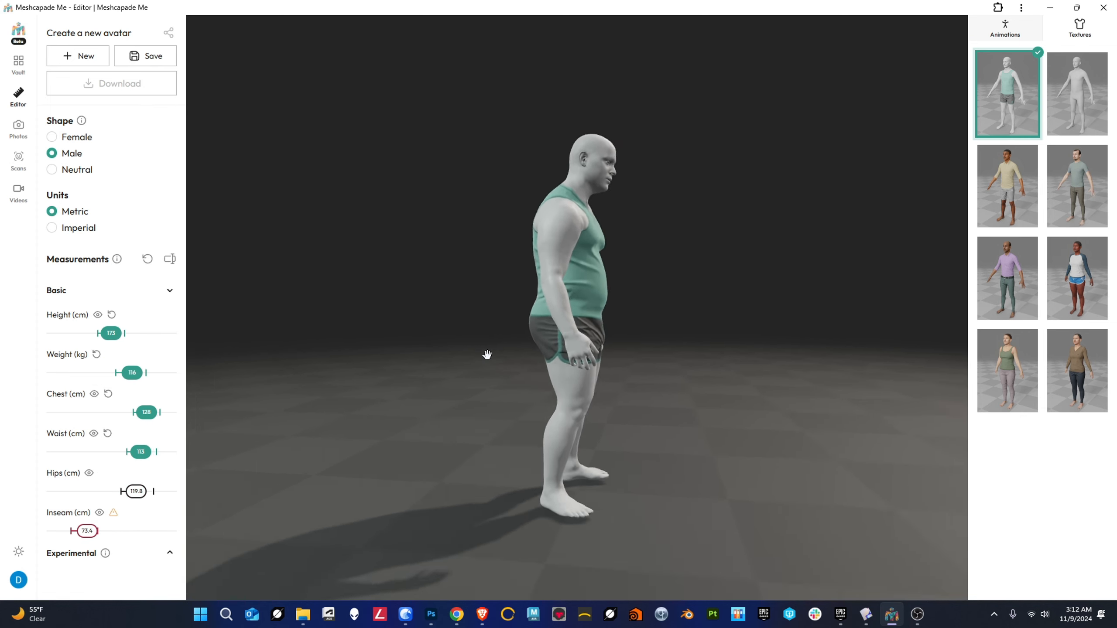
left_click_drag(506, 336, 394, 334)
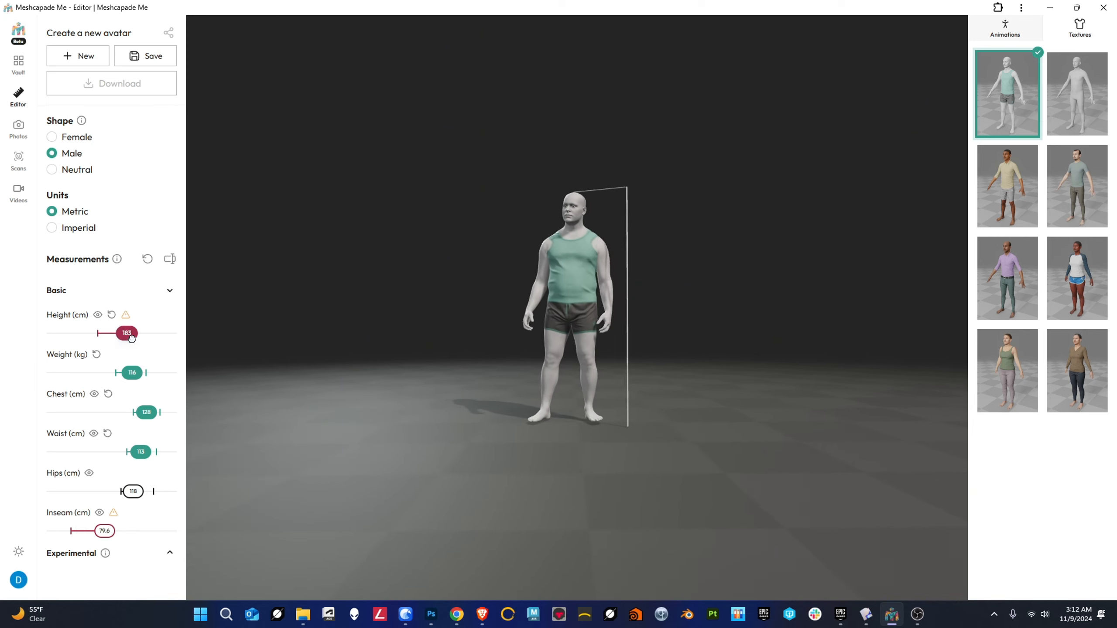
Step: Examine the resized avatar's proportions from the side, the front and slightly above
left_click_drag(349, 331, 719, 367)
scroll(641, 312, "up", 3)
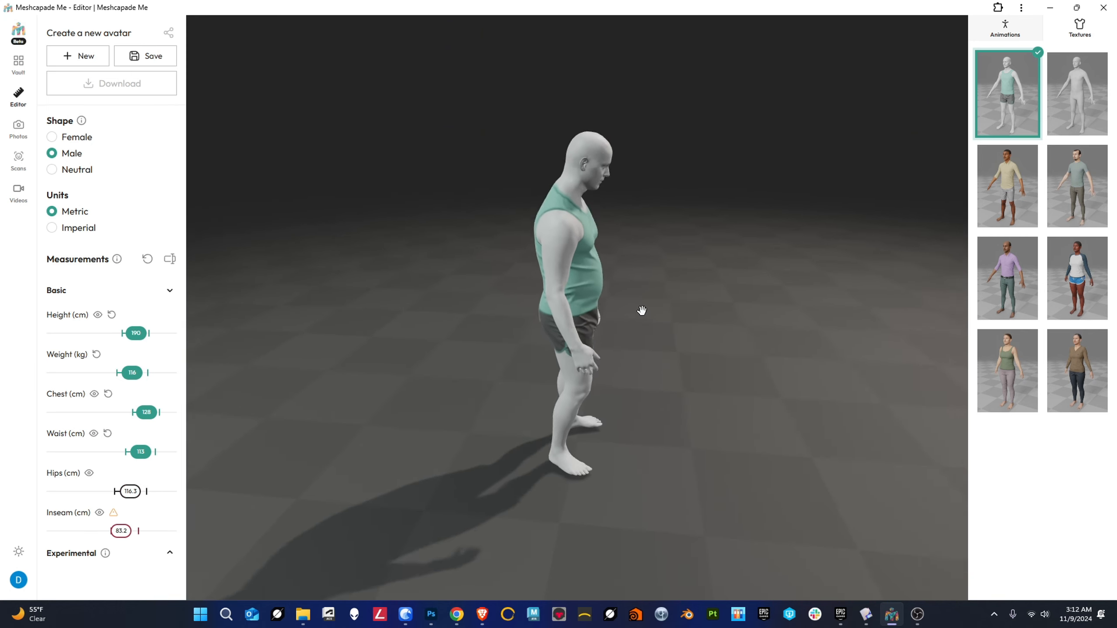
left_click_drag(641, 312, 488, 300)
left_click_drag(499, 363, 524, 194)
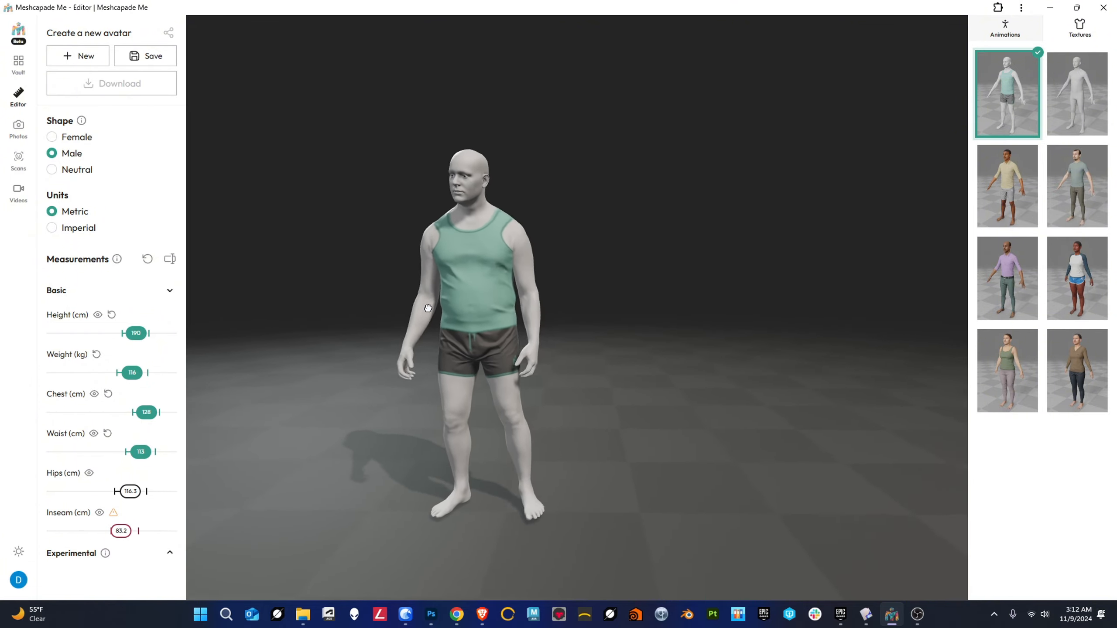
left_click_drag(479, 291, 633, 294)
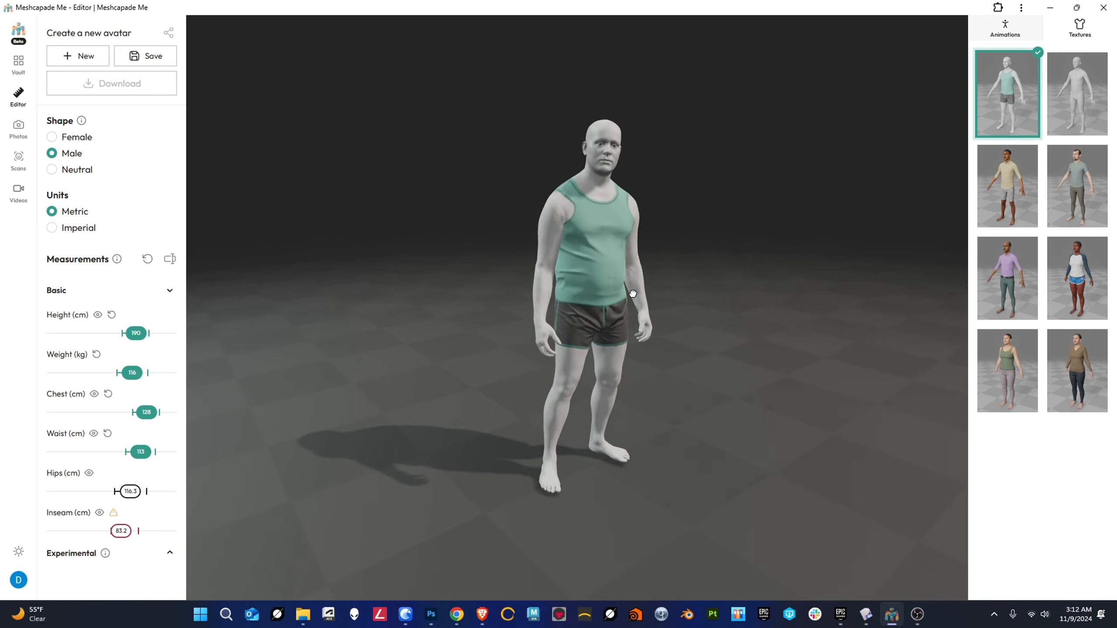
left_click_drag(642, 345, 613, 380)
right_click_drag(601, 362, 564, 337)
scroll(587, 365, "down", 2)
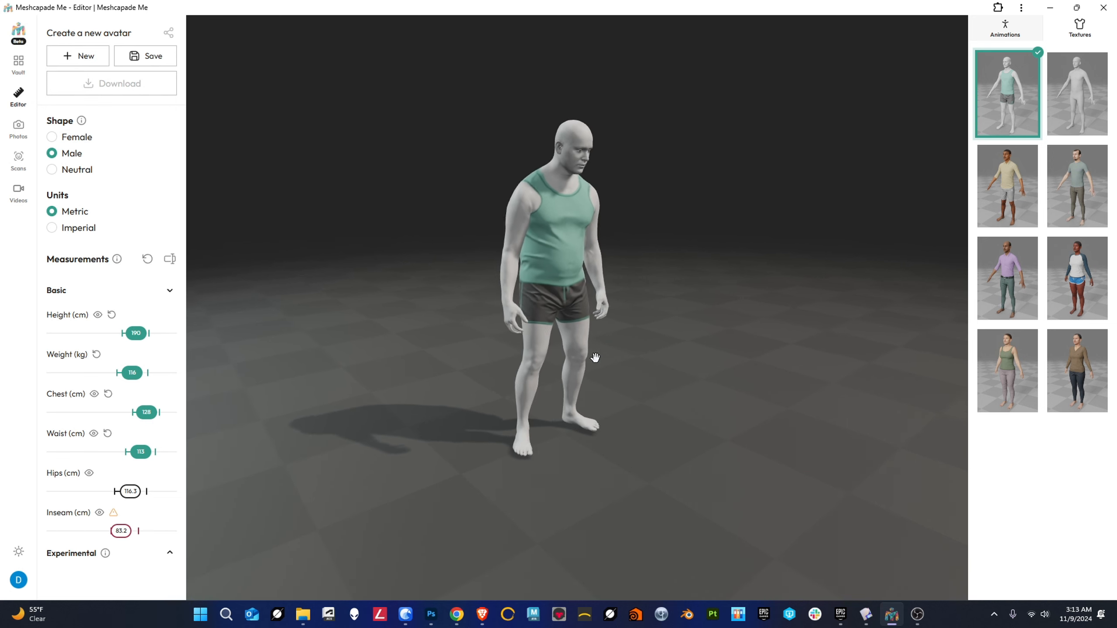
Step: Try the third preset motion under Motion from text, Random_A26 from My motions, and the fourth preset motion on the avatar
left_click(1024, 34)
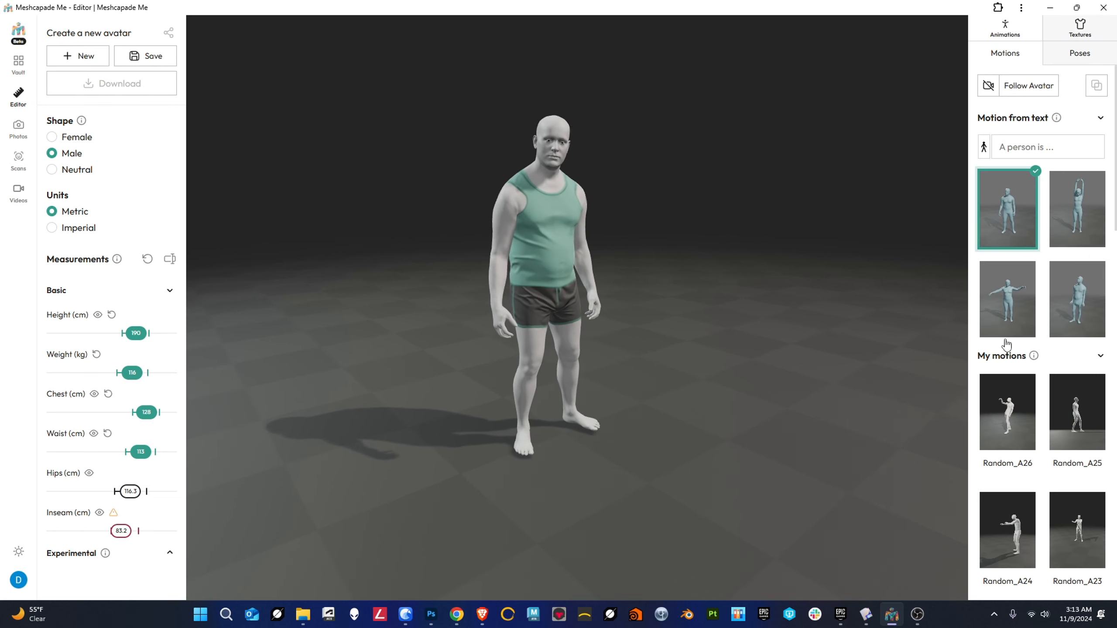
left_click(1014, 328)
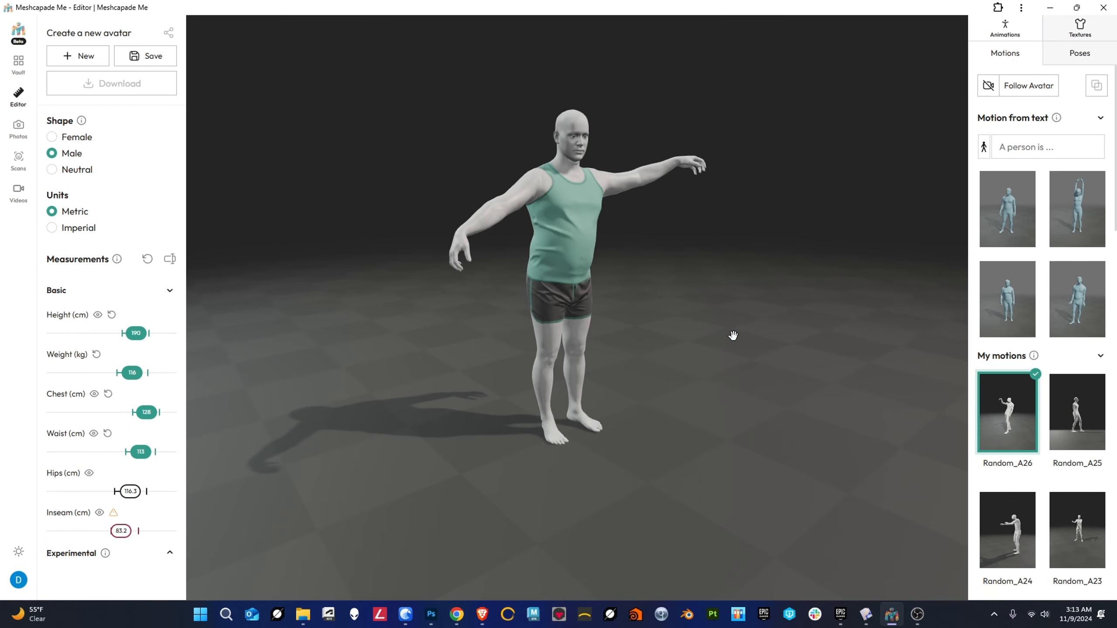
left_click(1079, 295)
Step: Examine close up how the avatar's feet meet the floor while the fourth preset motion plays
right_click_drag(722, 427, 696, 342)
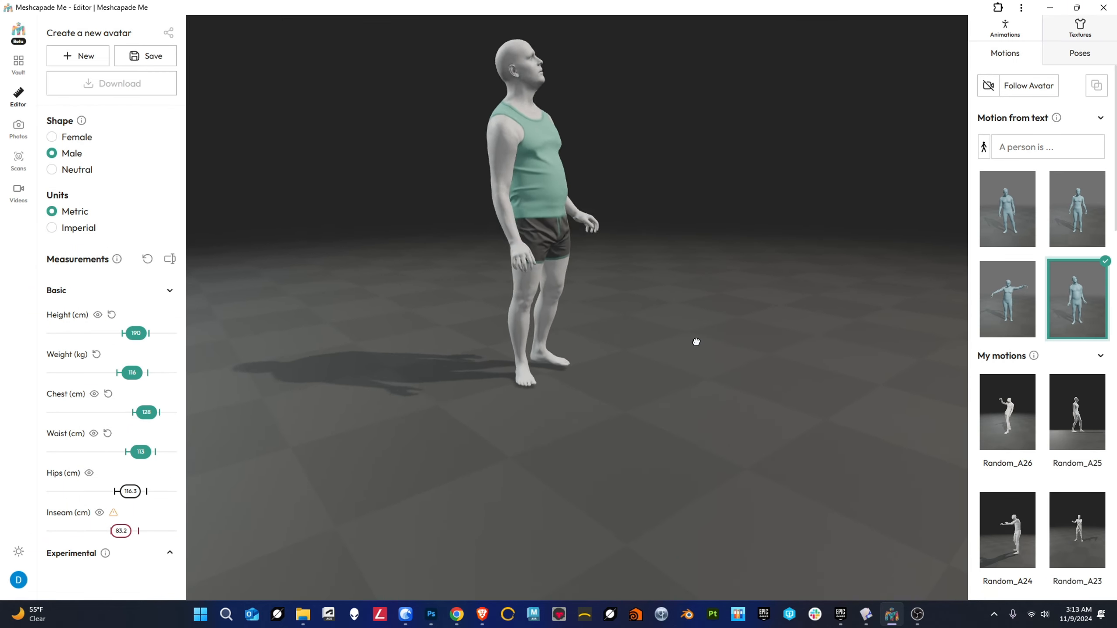
scroll(547, 403, "up", 6)
scroll(545, 412, "up", 5)
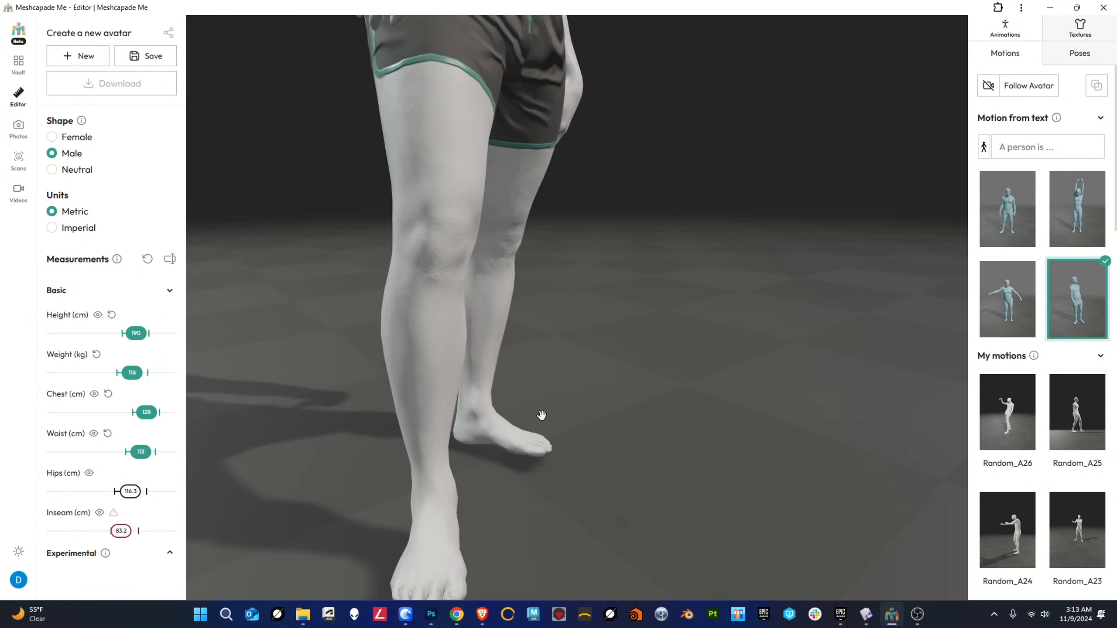
right_click_drag(543, 416, 614, 257)
left_click_drag(528, 389, 607, 350)
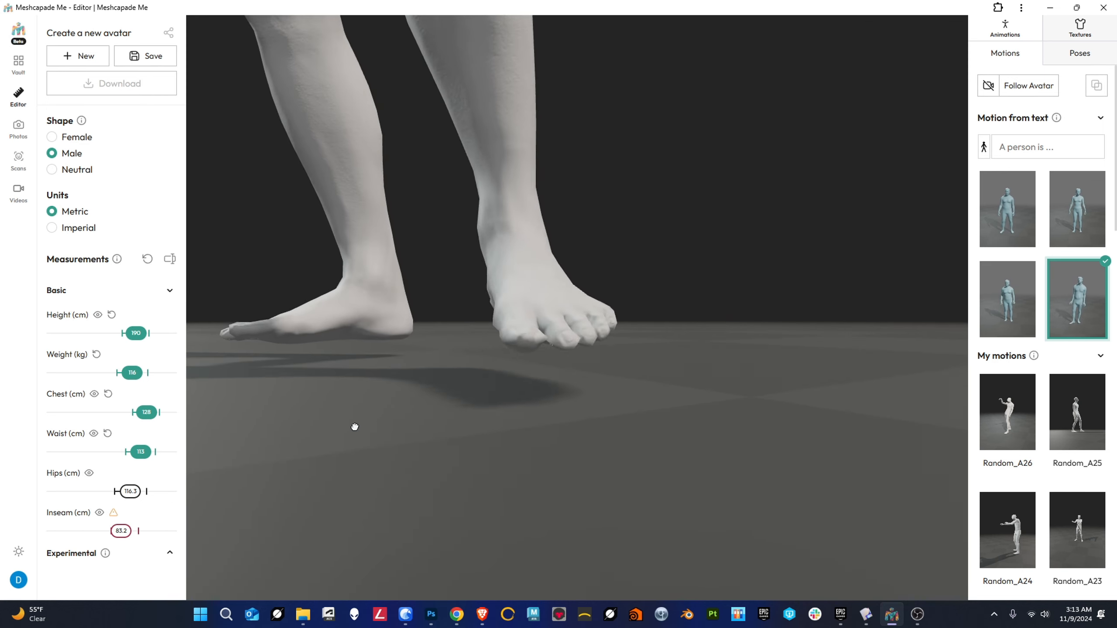
left_click_drag(489, 444, 329, 449)
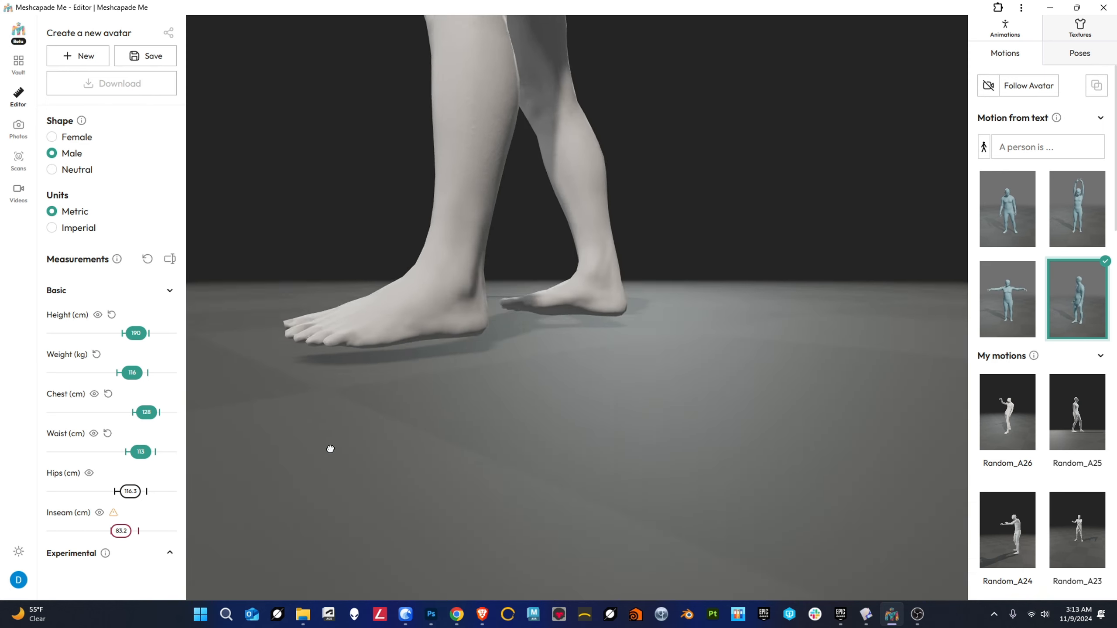
Step: Try the Random_A25 and Random_A24 motions from My motions and apply Random_A23 to the avatar
left_click(1077, 414)
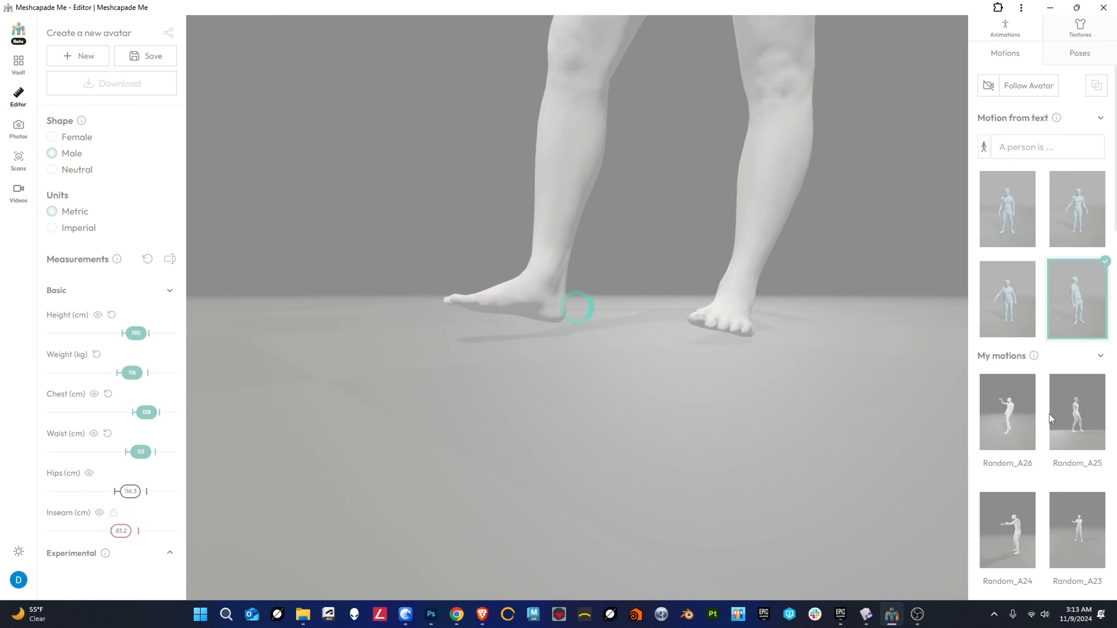
left_click(1019, 551)
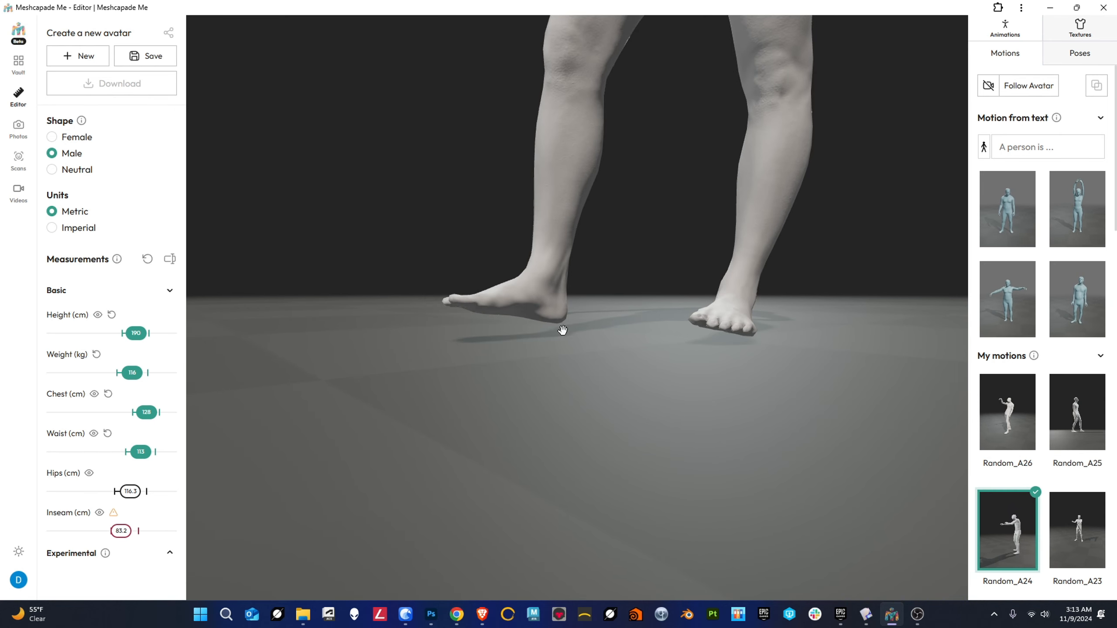
left_click(1077, 545)
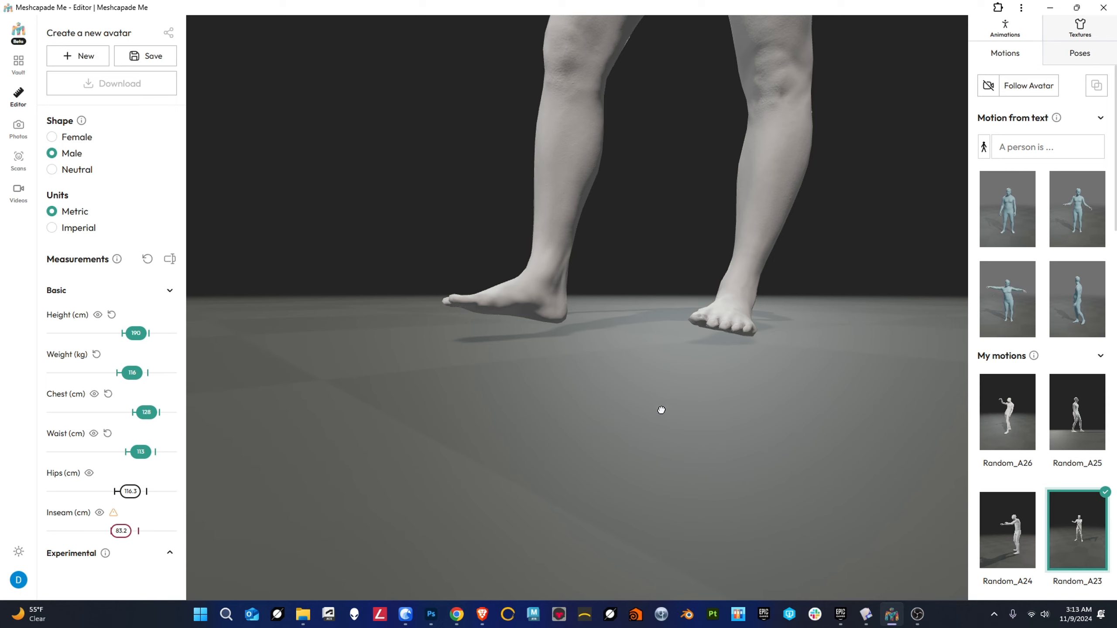
Step: Examine the avatar's foot contact up close and its whole body from several angles while Random_A23 plays
left_click_drag(661, 410, 456, 394)
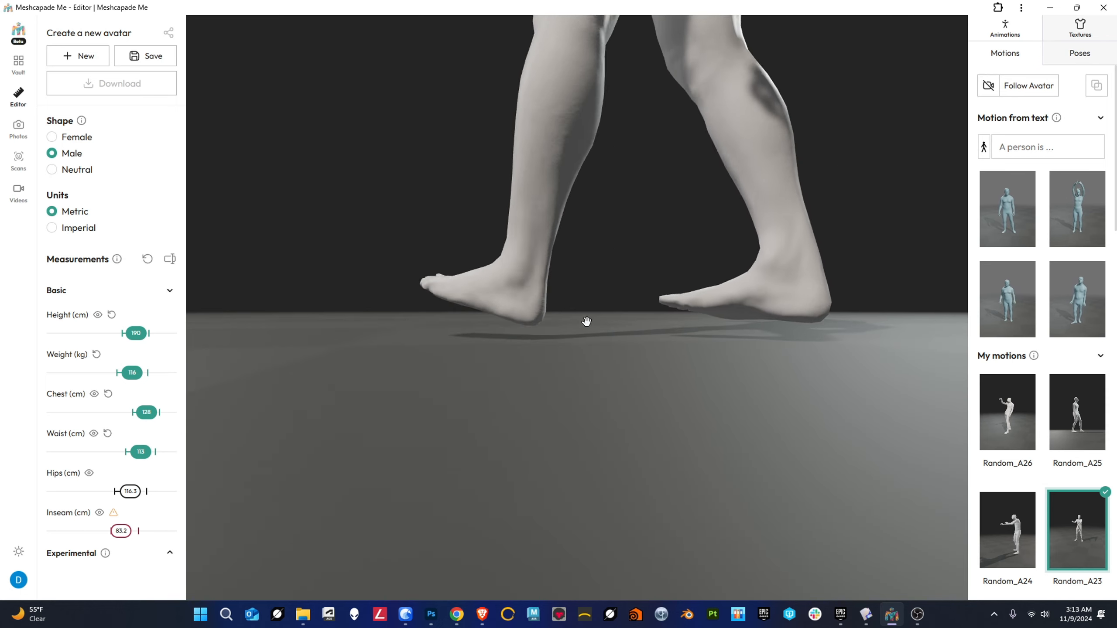
left_click_drag(719, 348, 607, 352)
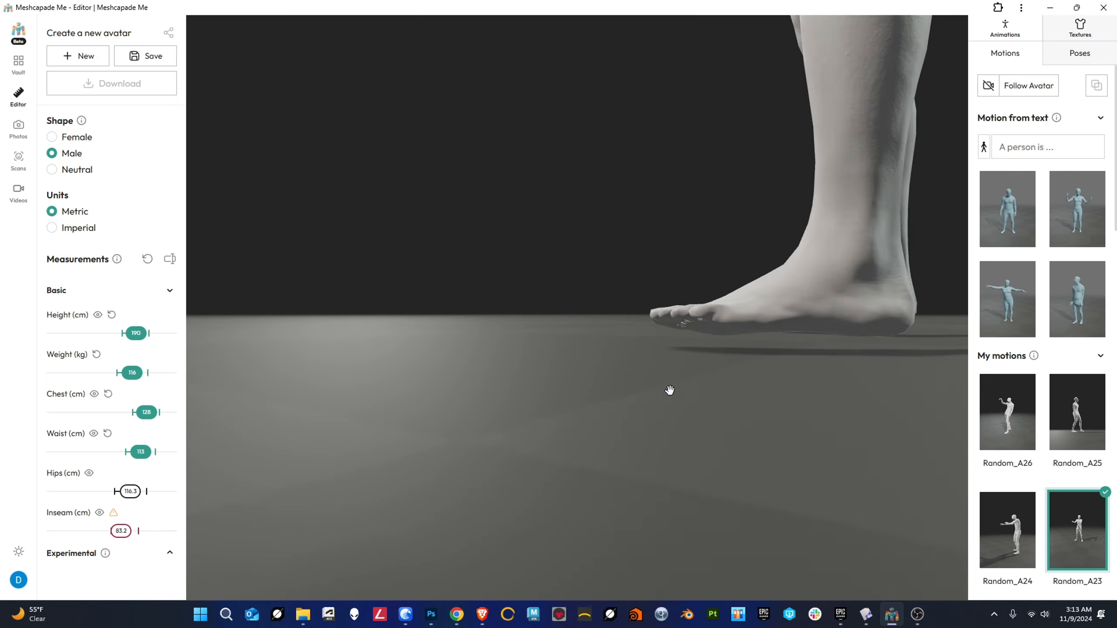
left_click_drag(501, 303, 407, 427)
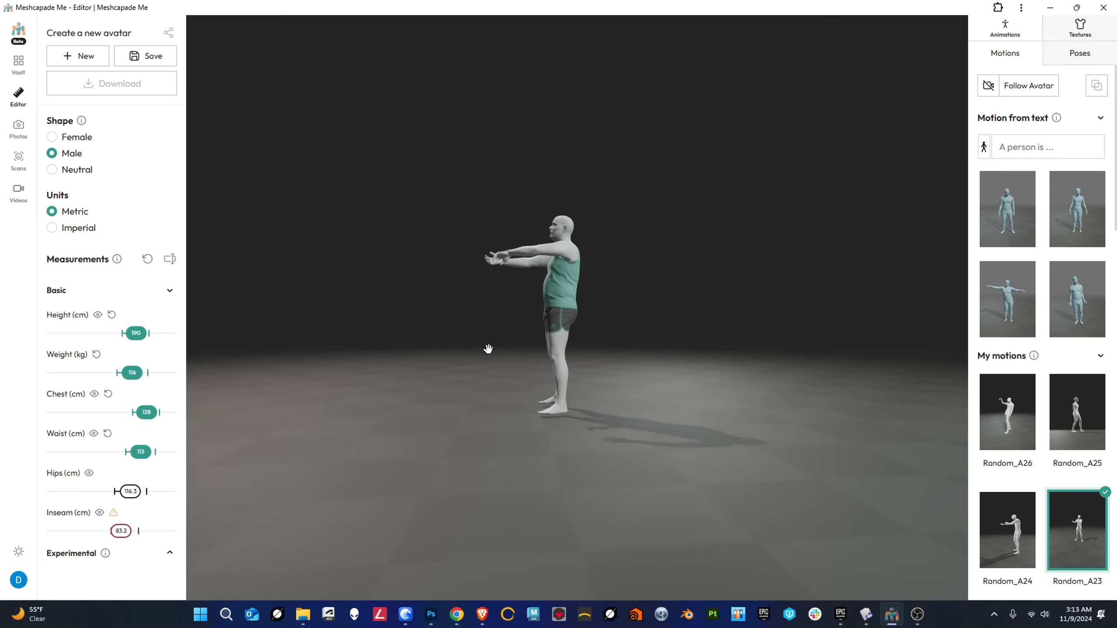
left_click_drag(489, 349, 666, 364)
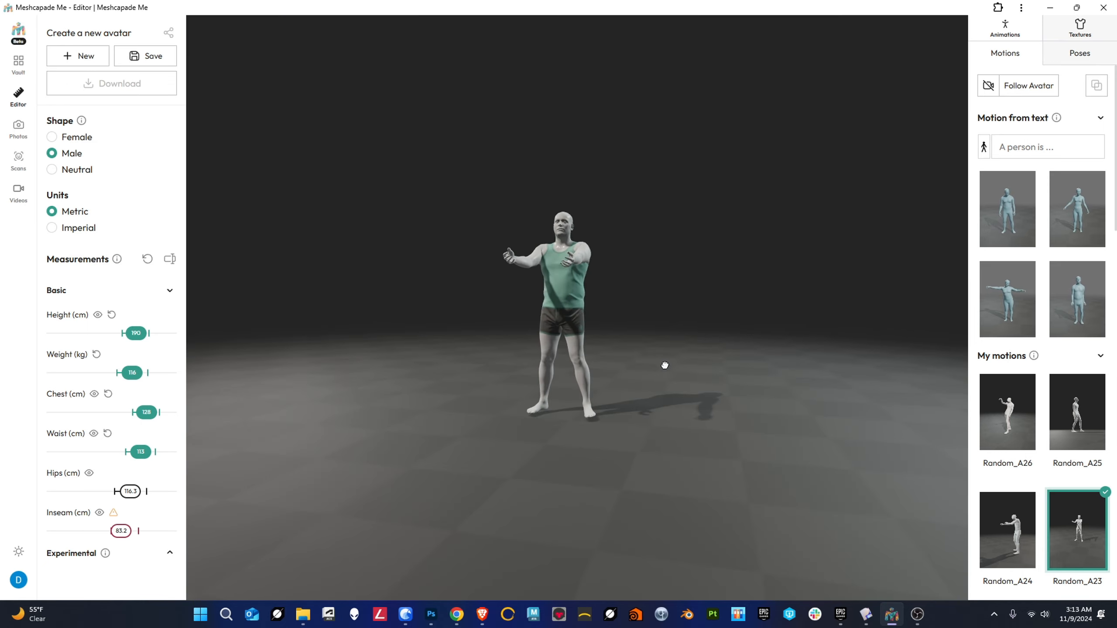
left_click_drag(517, 250, 456, 246)
scroll(545, 284, "up", 8)
scroll(456, 246, "down", 5)
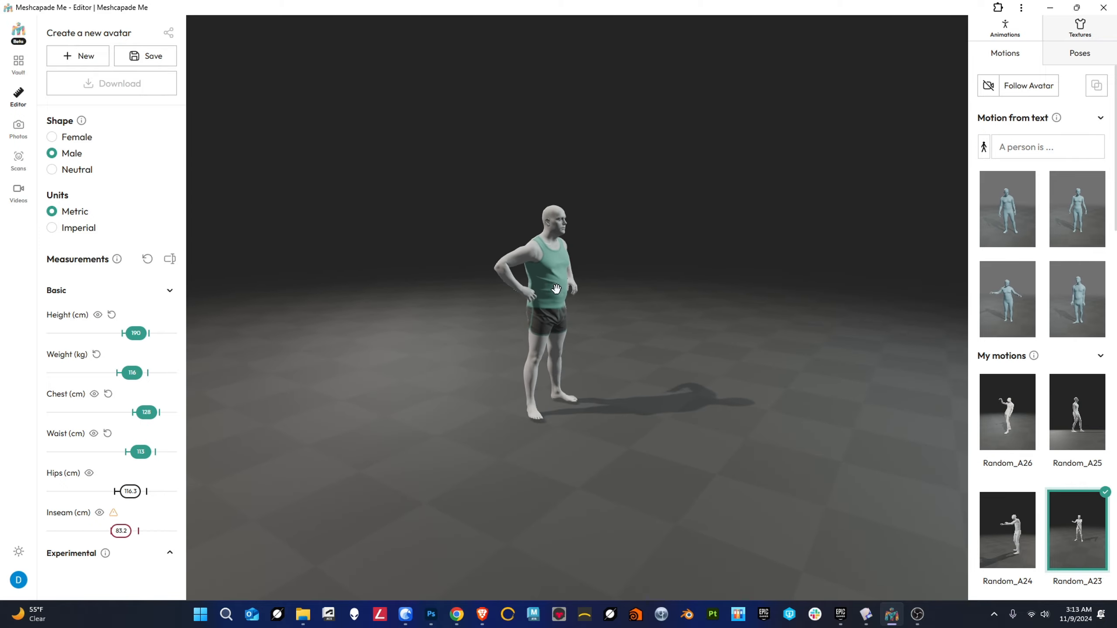
right_click_drag(553, 290, 581, 292)
left_click_drag(581, 292, 758, 290)
left_click_drag(604, 289, 670, 327)
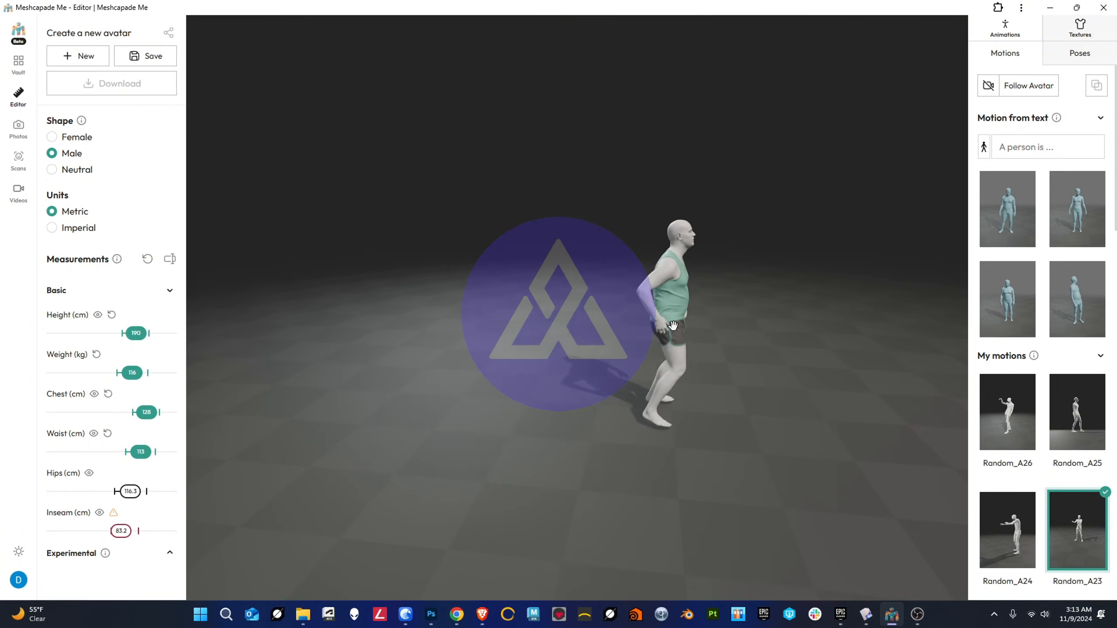
right_click_drag(671, 327, 466, 324)
left_click_drag(466, 324, 381, 325)
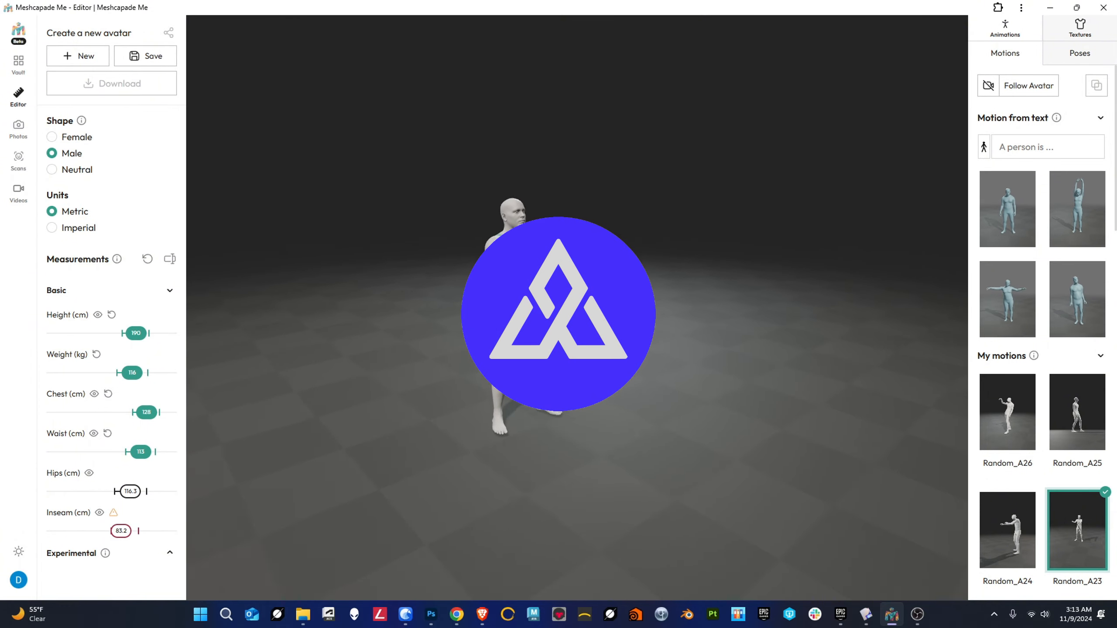
right_click_drag(506, 304, 567, 348)
left_click_drag(567, 348, 535, 343)
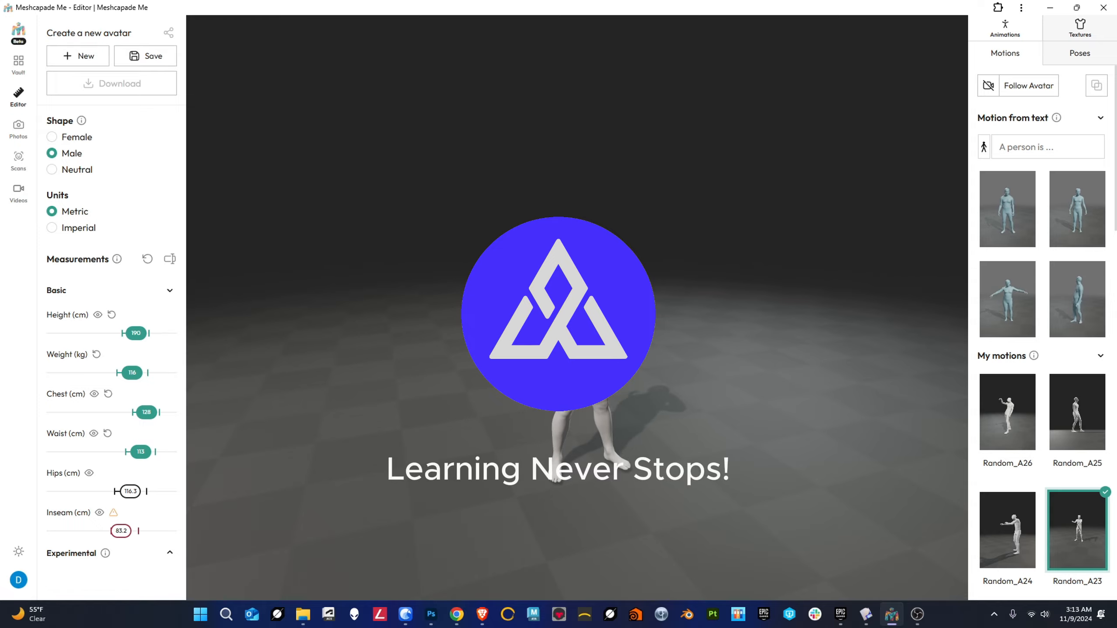